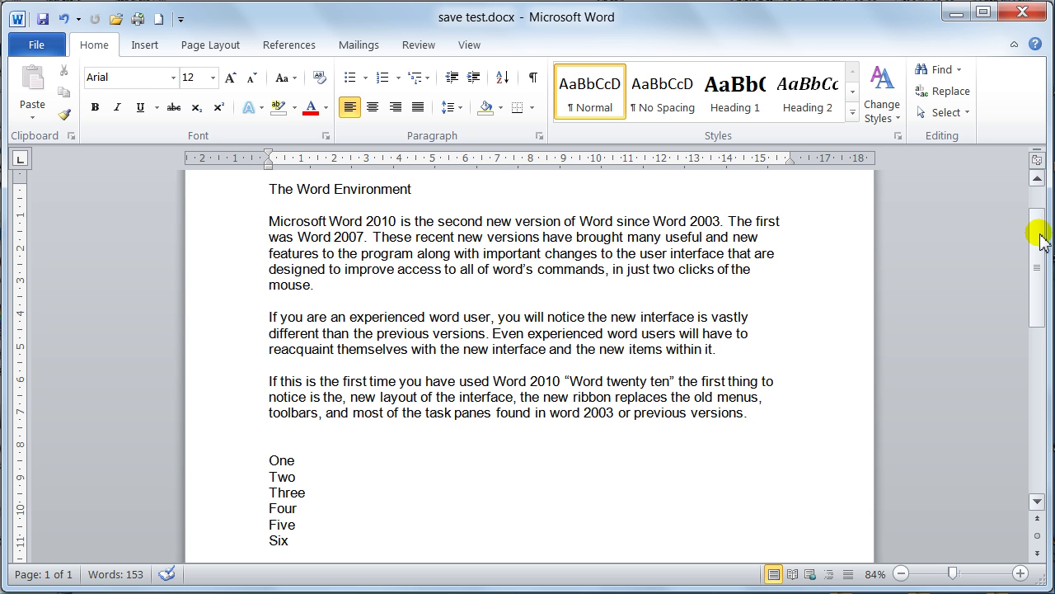
Step: Format the lines One to Six as a list with the multicoloured picture bullet, toggling the bullets off and back on
left_click_drag(1041, 232, 1040, 268)
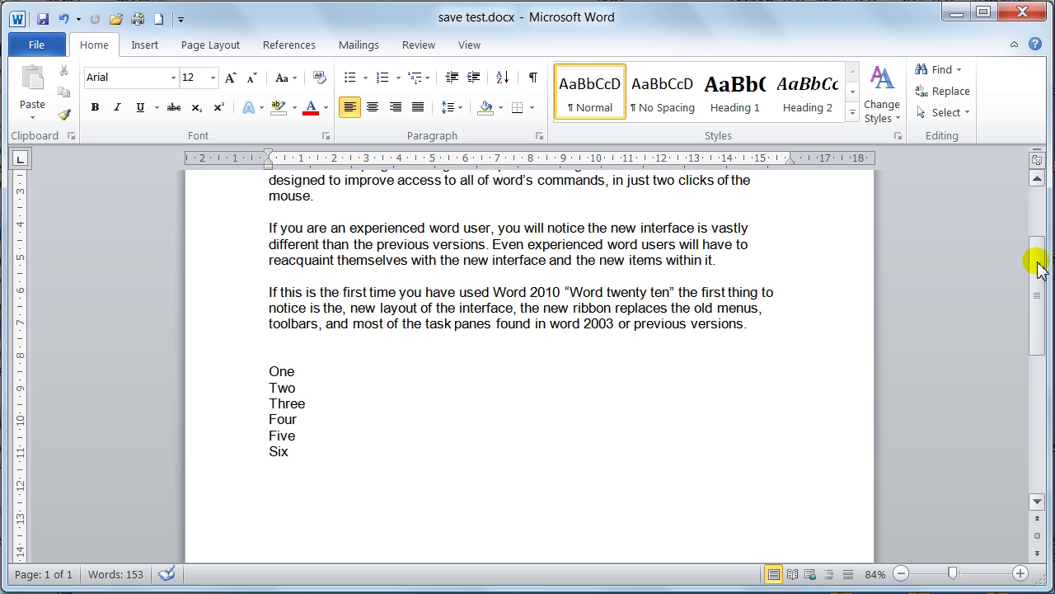
left_click_drag(251, 381, 244, 454)
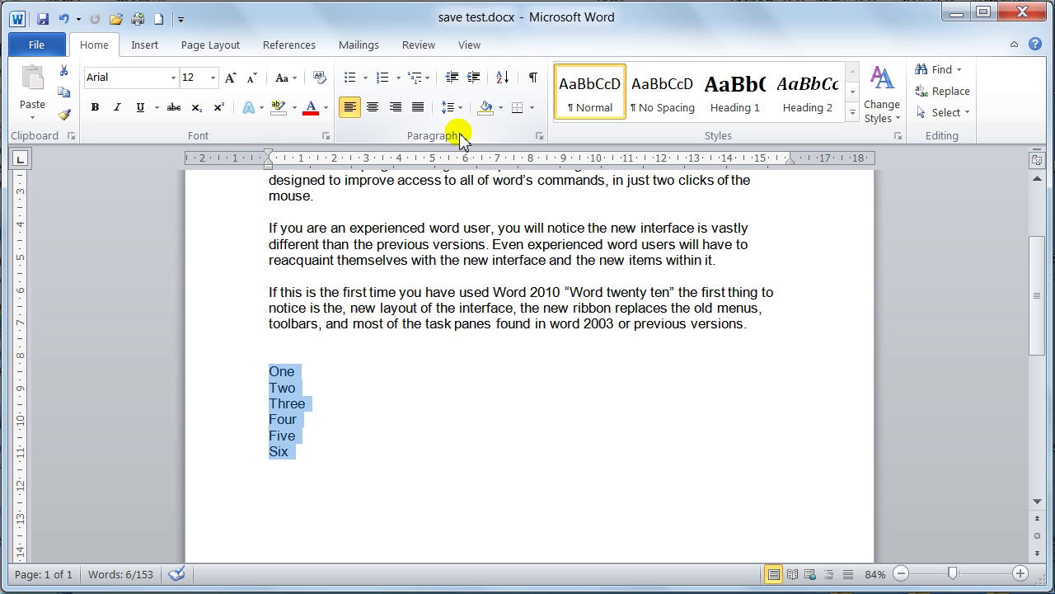
left_click(365, 78)
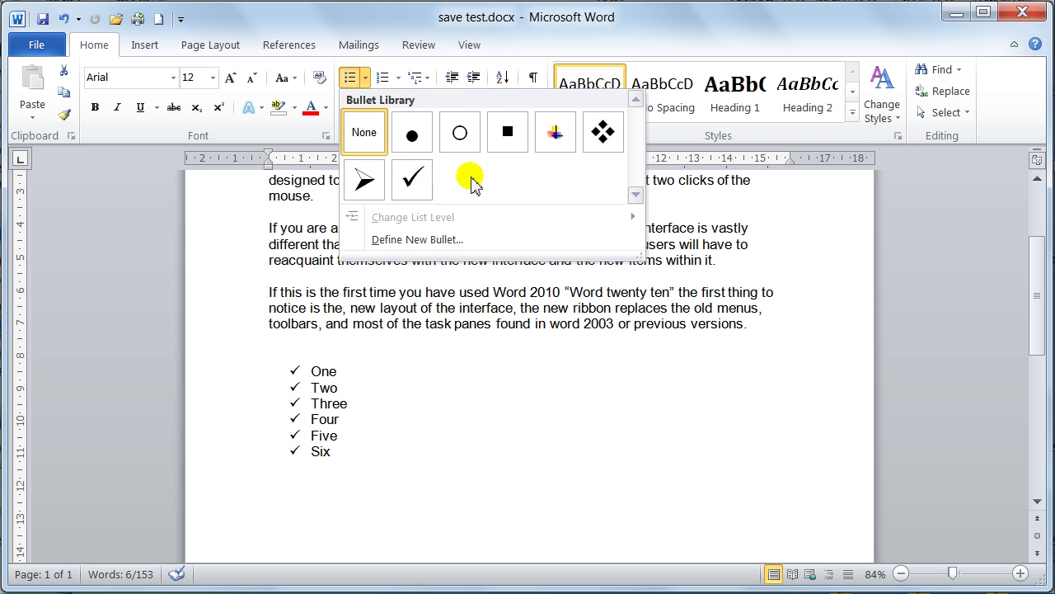
left_click(556, 138)
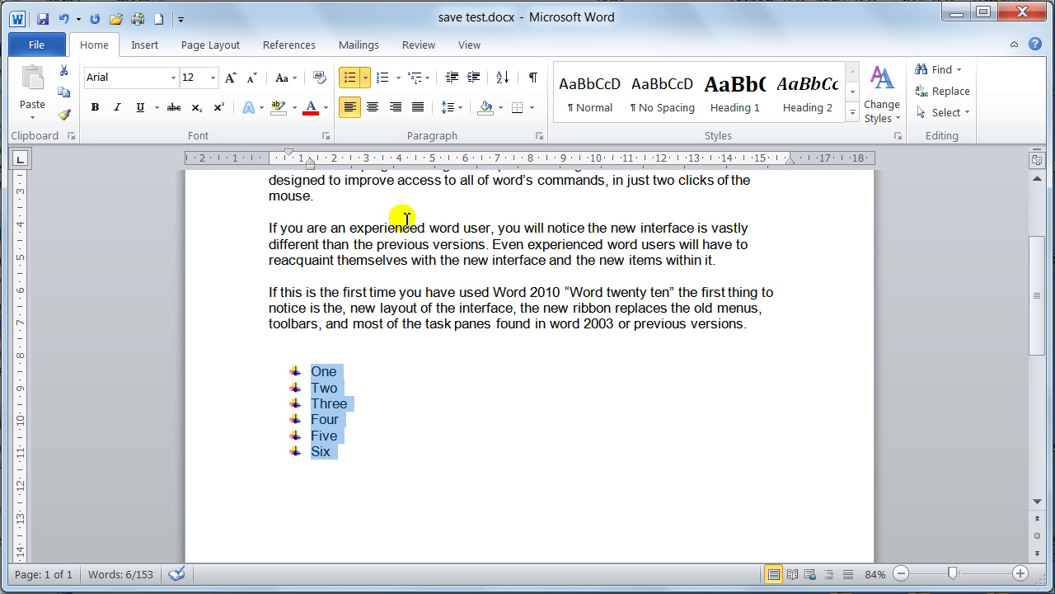
left_click(350, 82)
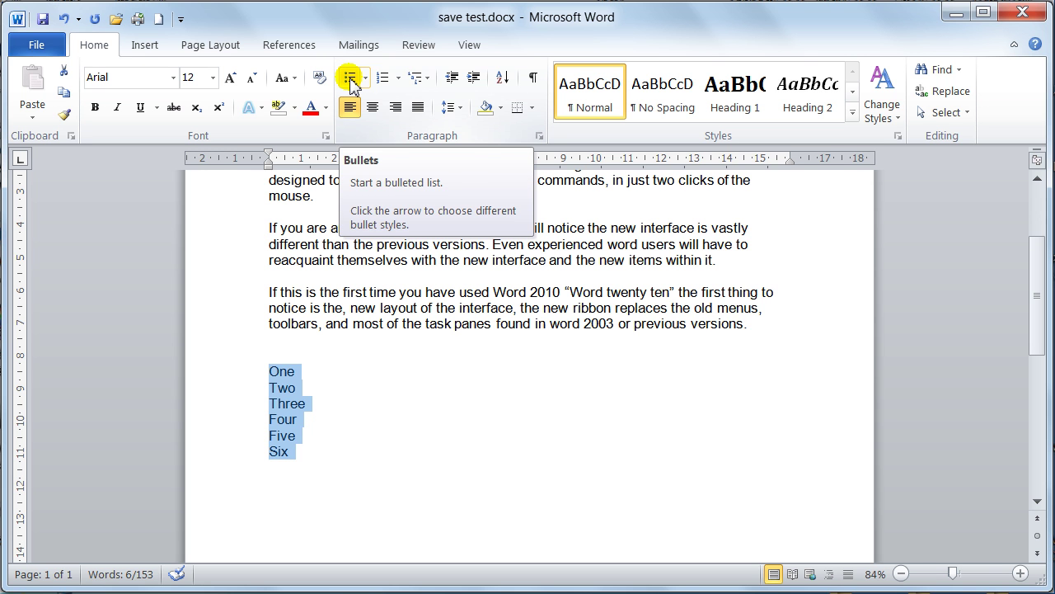
left_click(350, 80)
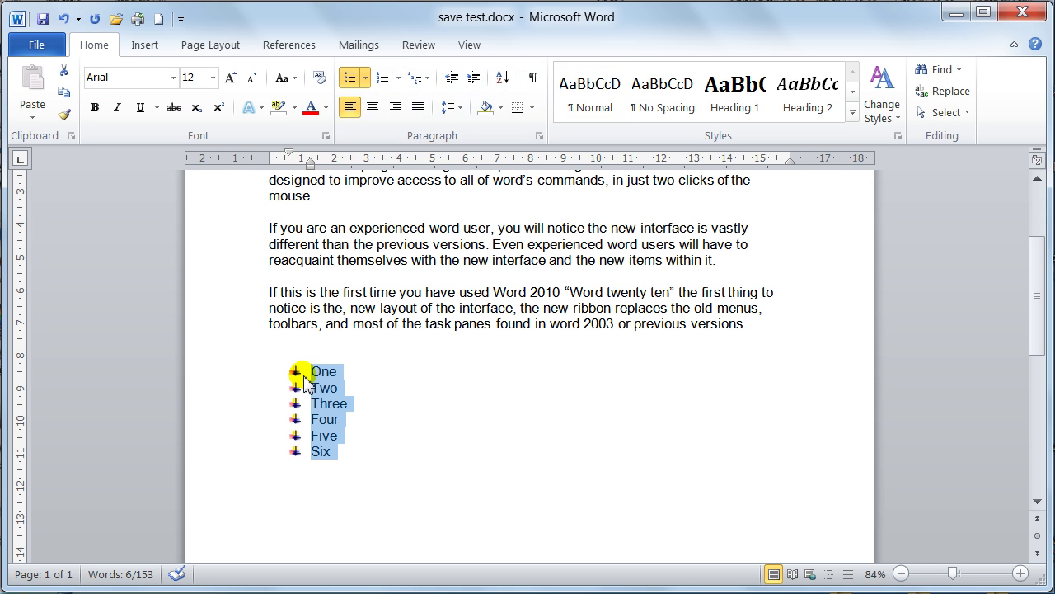
Step: Start defining a new bullet for the list and choose the dark red X picture as its character
left_click(367, 80)
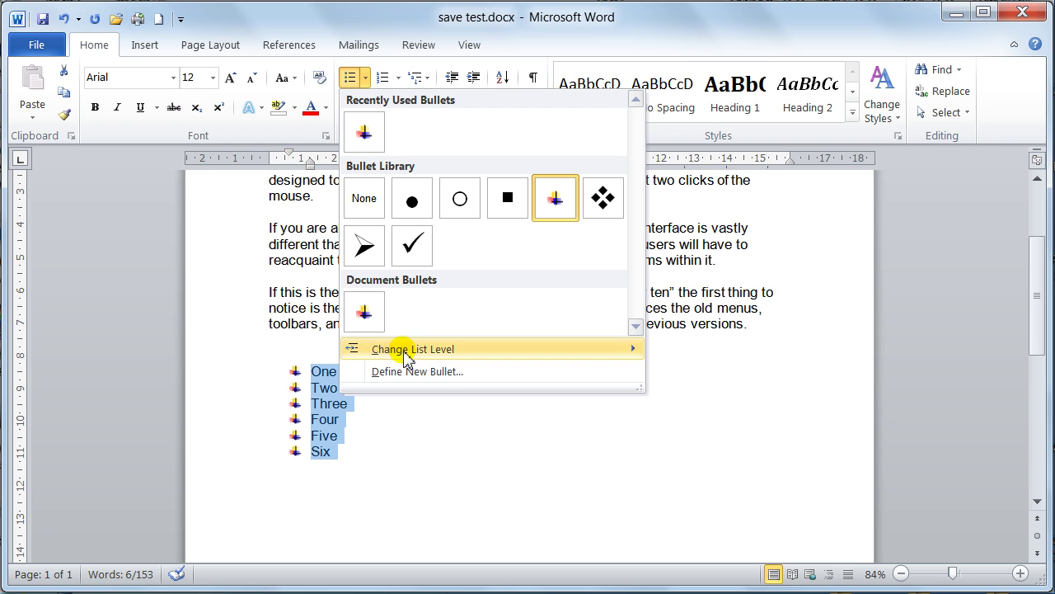
mouse_move(406, 356)
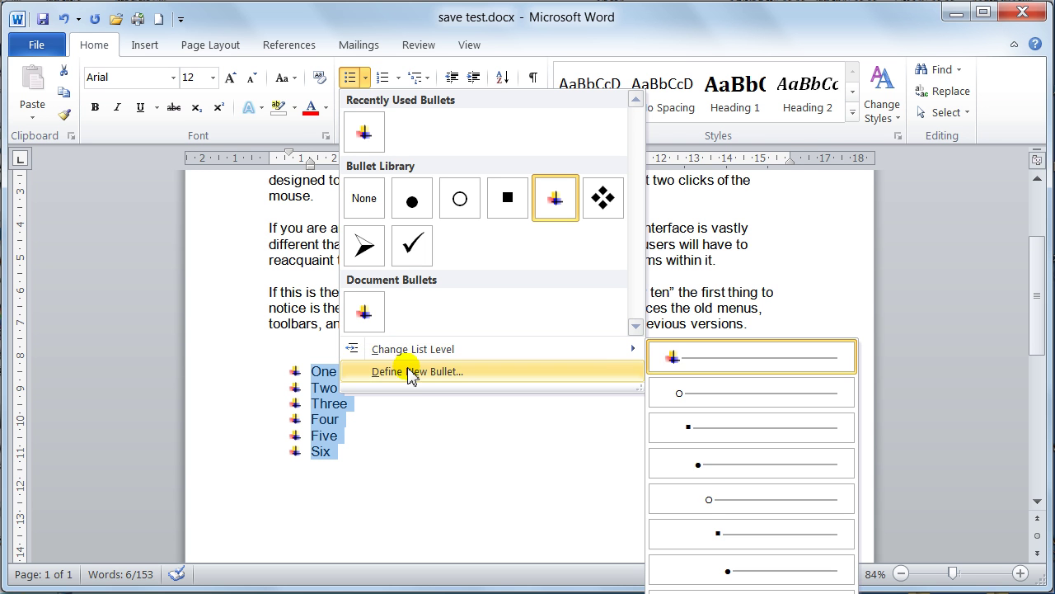
left_click(402, 372)
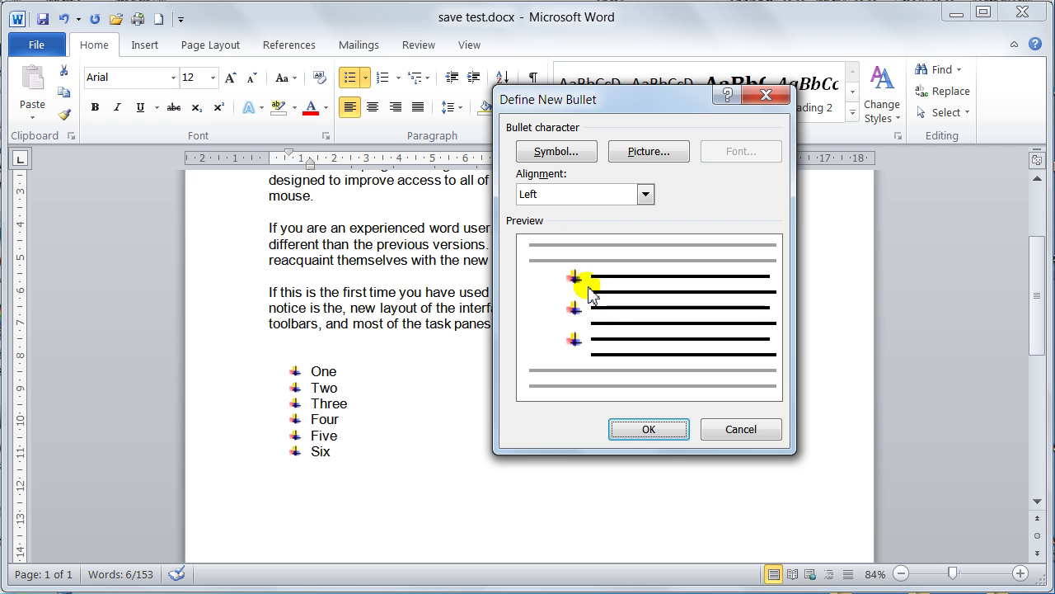
left_click(647, 159)
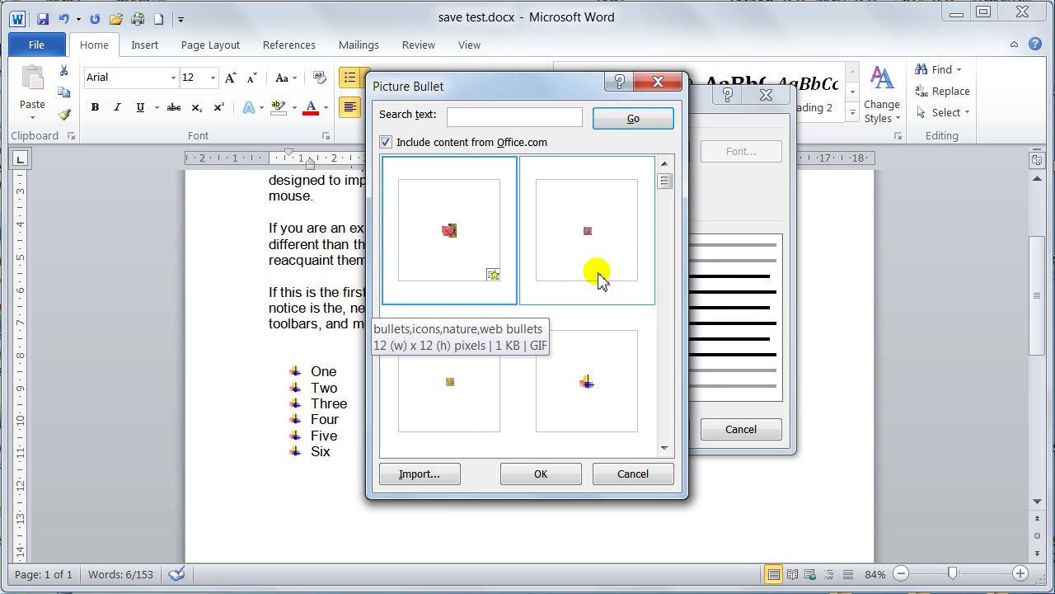
scroll(664, 183, "down", 4)
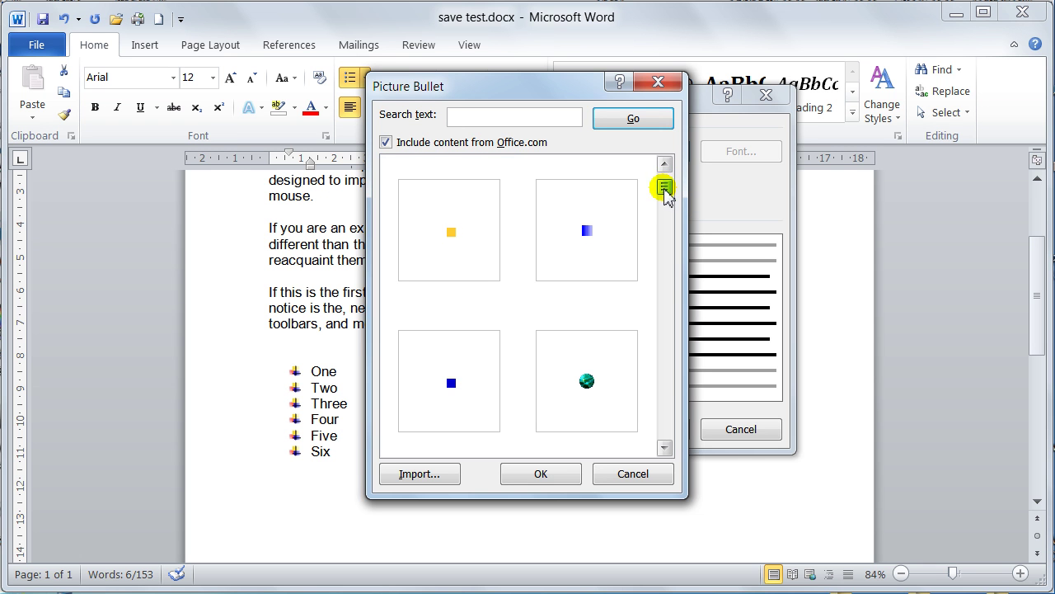
left_click(664, 448)
left_click(665, 447)
left_click(665, 448)
left_click(664, 447)
left_click(665, 448)
left_click(664, 448)
left_click(664, 448)
left_click(665, 447)
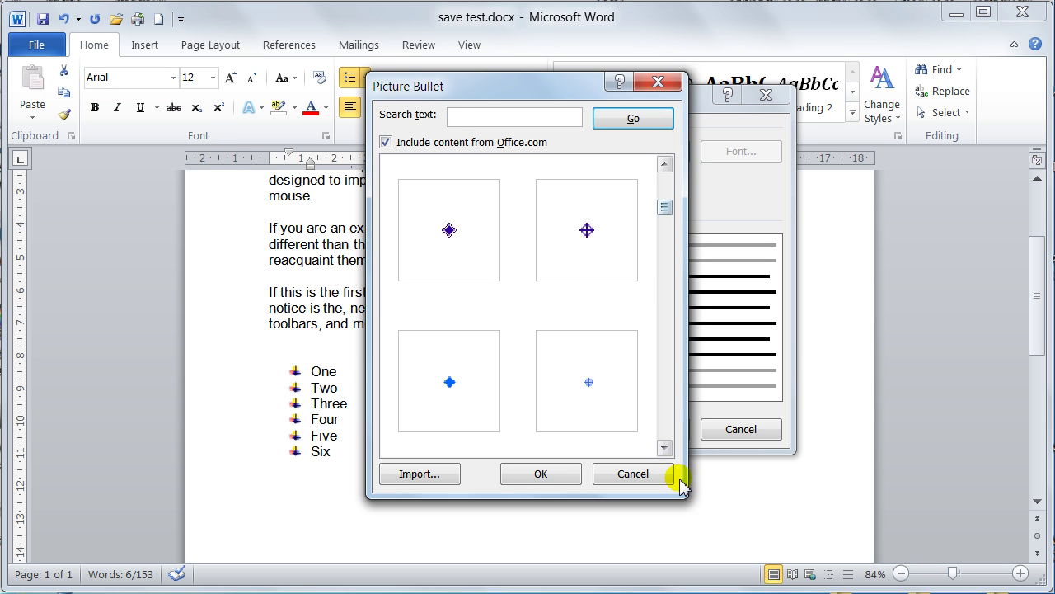
left_click(664, 448)
left_click(665, 448)
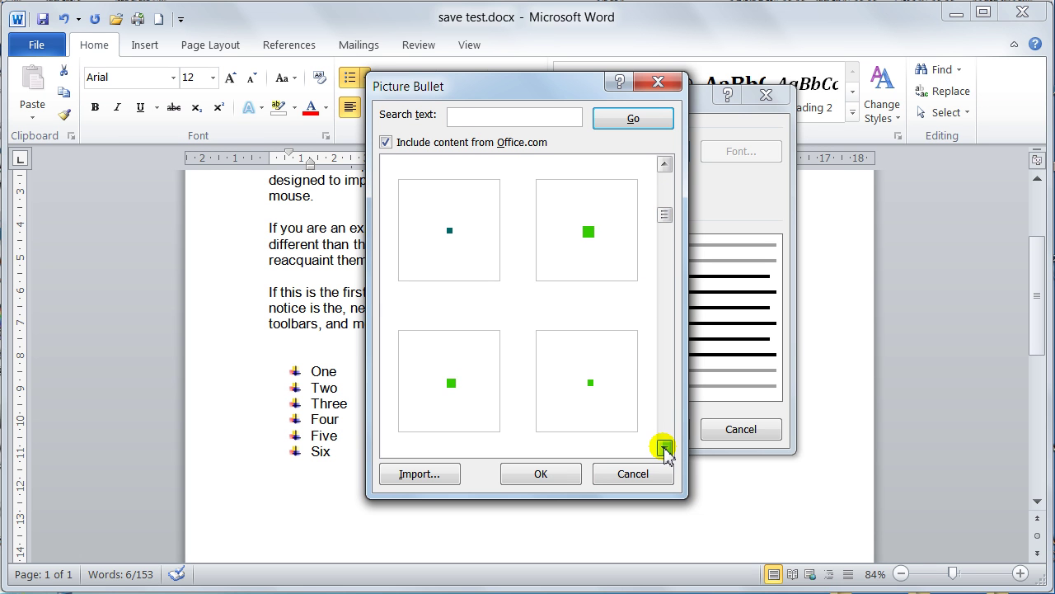
left_click(587, 235)
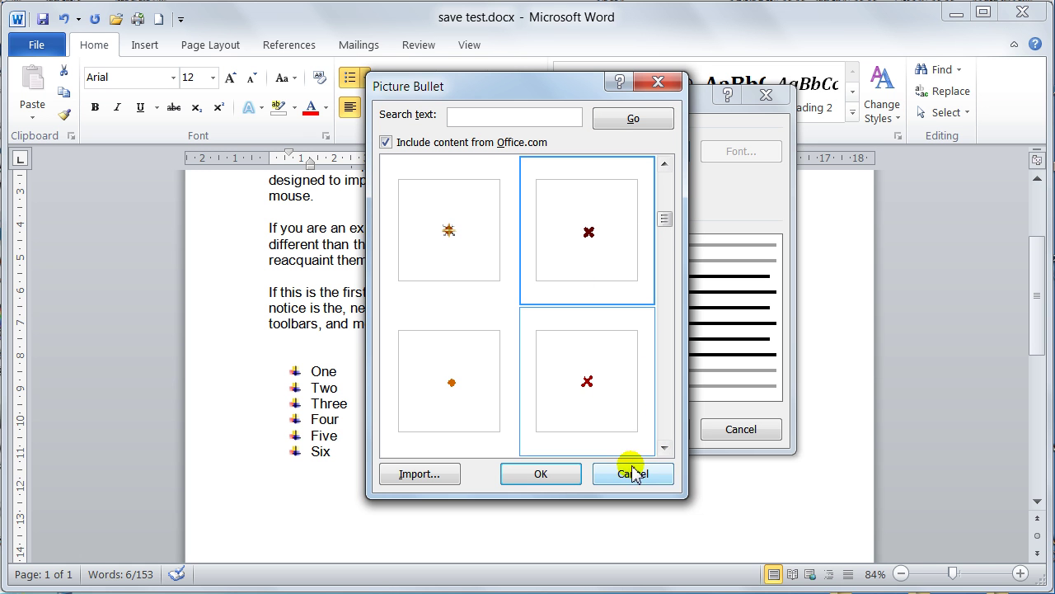
left_click(564, 479)
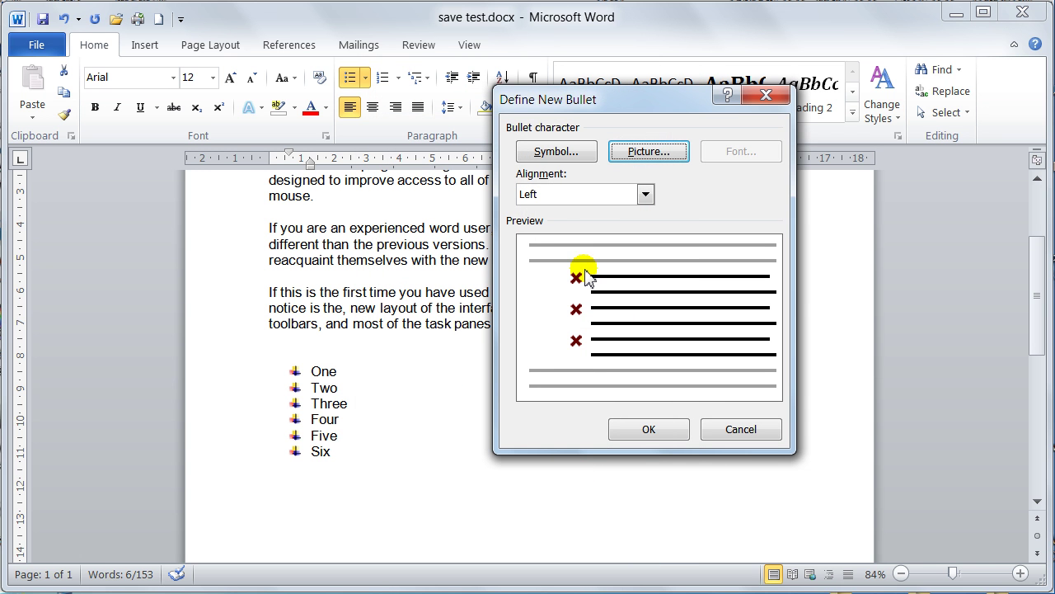
Step: Set the new bullet's character to the club symbol, code 167, from the Symbol font
left_click(546, 153)
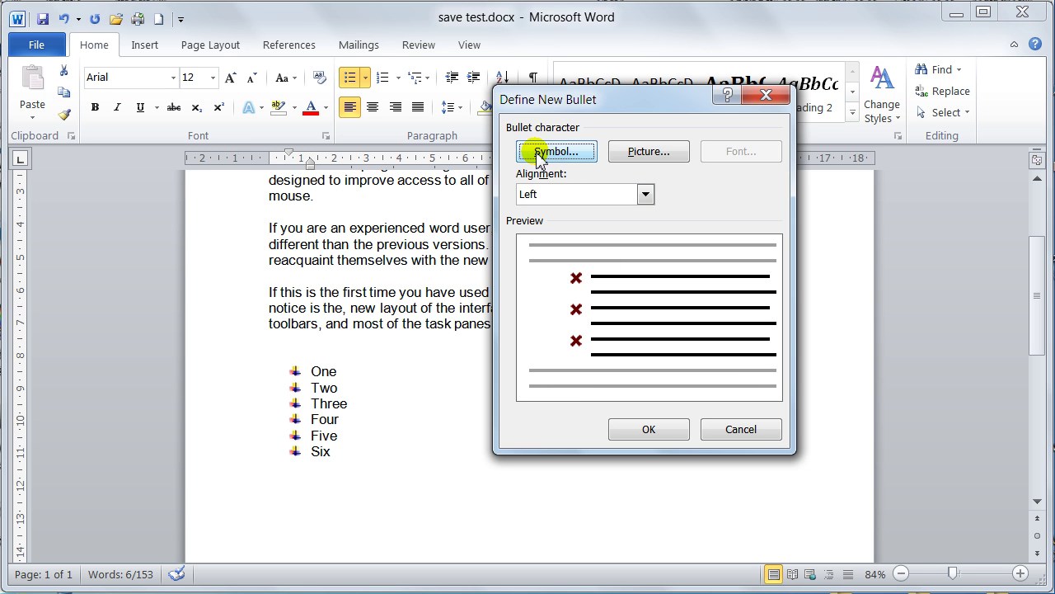
left_click(544, 151)
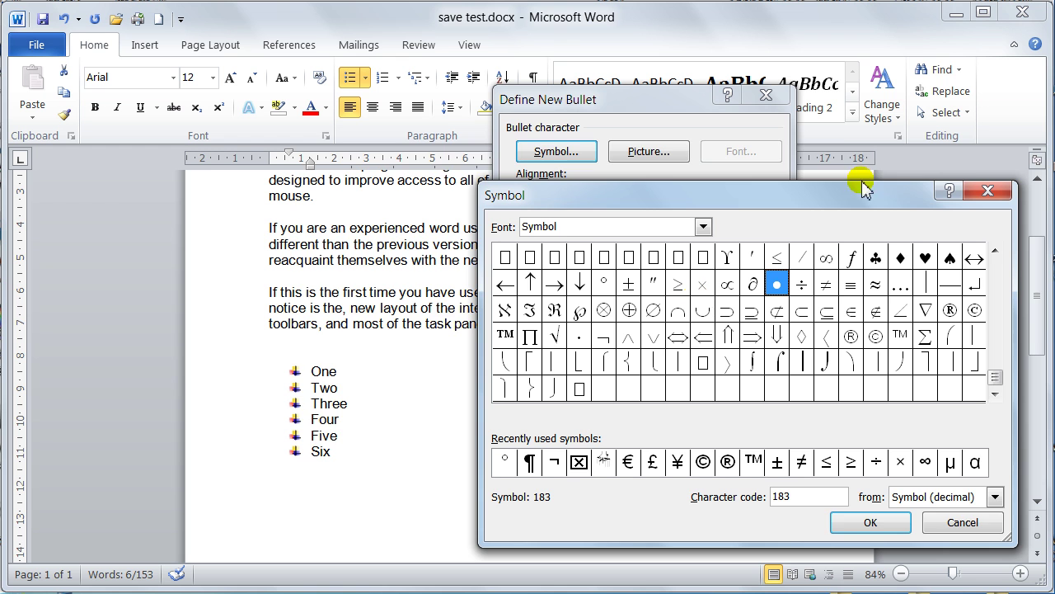
left_click_drag(775, 190, 599, 152)
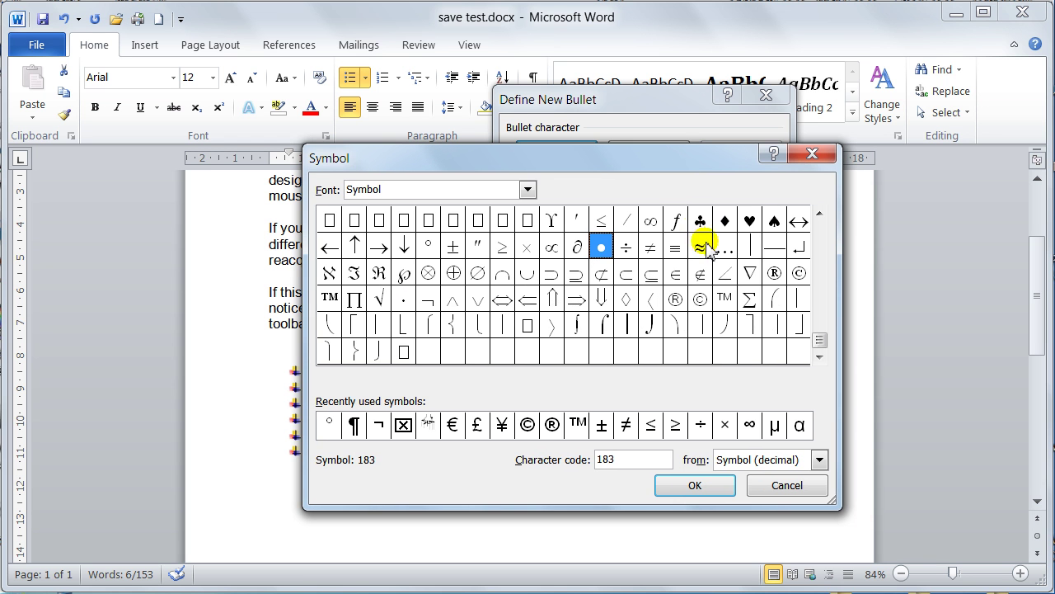
left_click(700, 220)
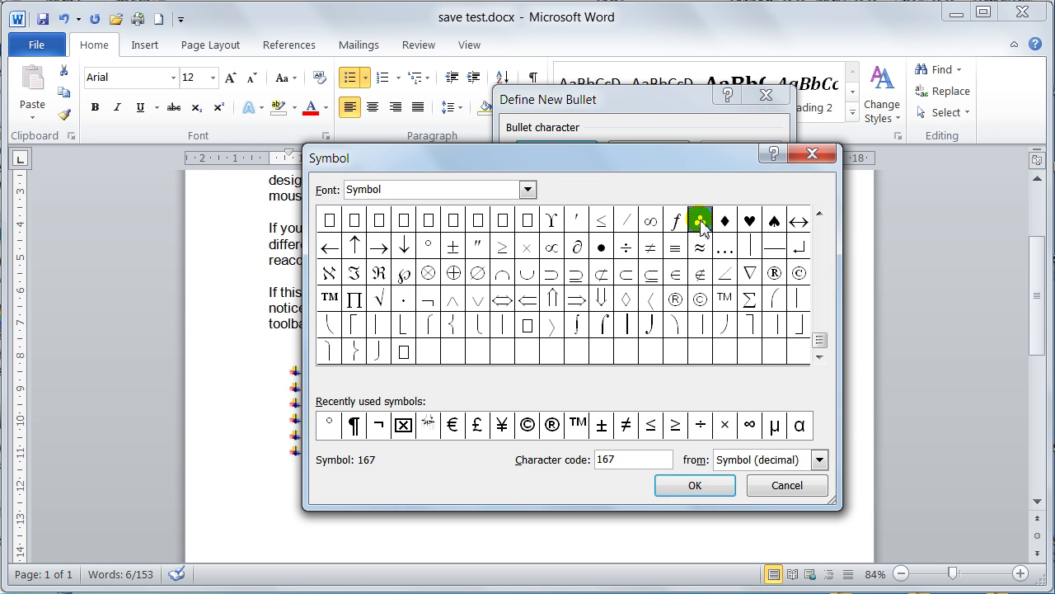
left_click(696, 486)
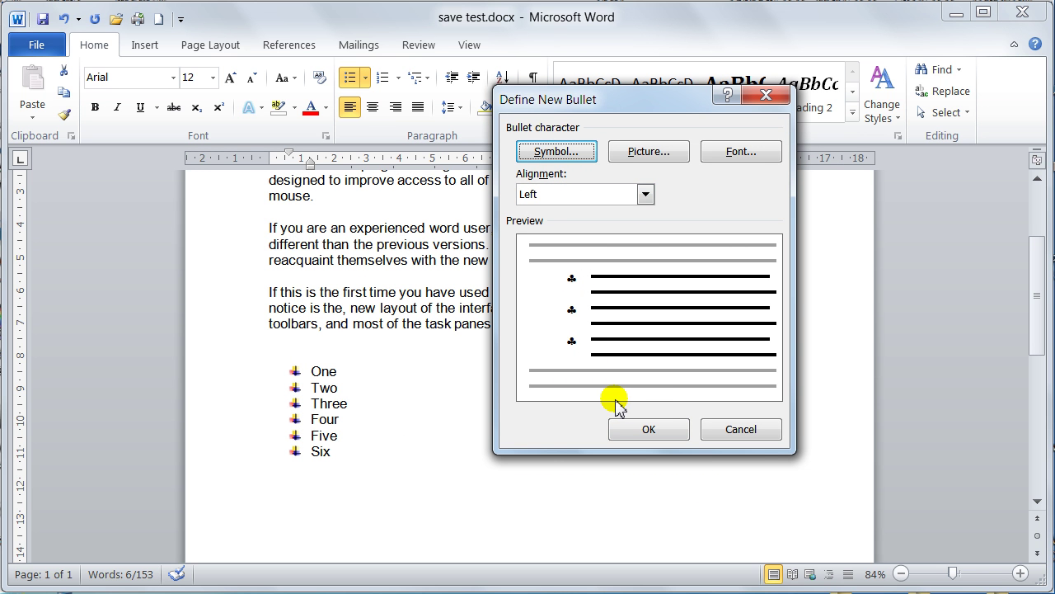
Step: Set the club bullet's font color to standard red and apply the new bullet to the list
left_click(751, 156)
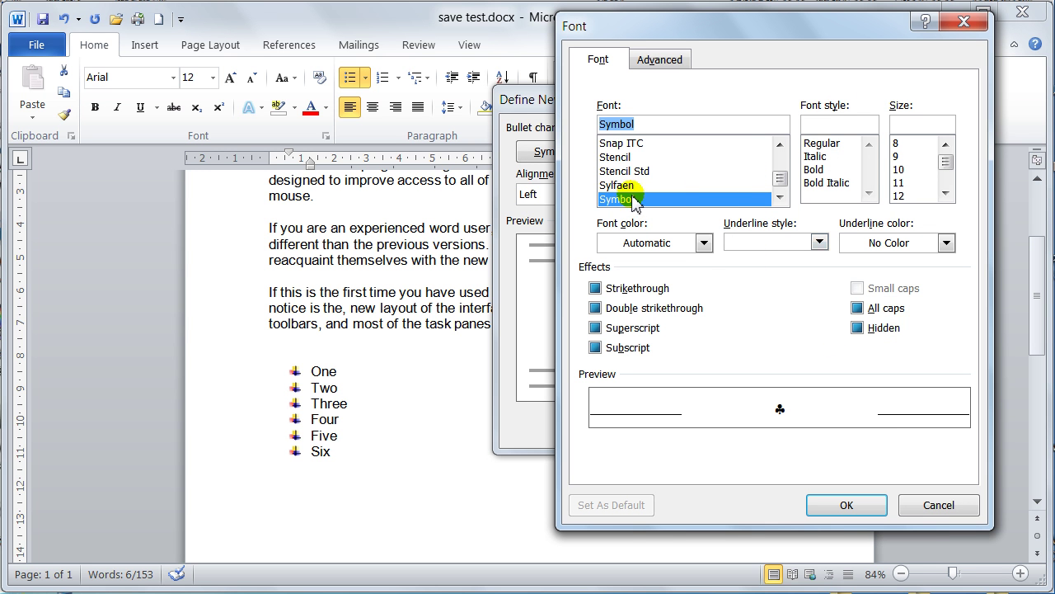
left_click(703, 243)
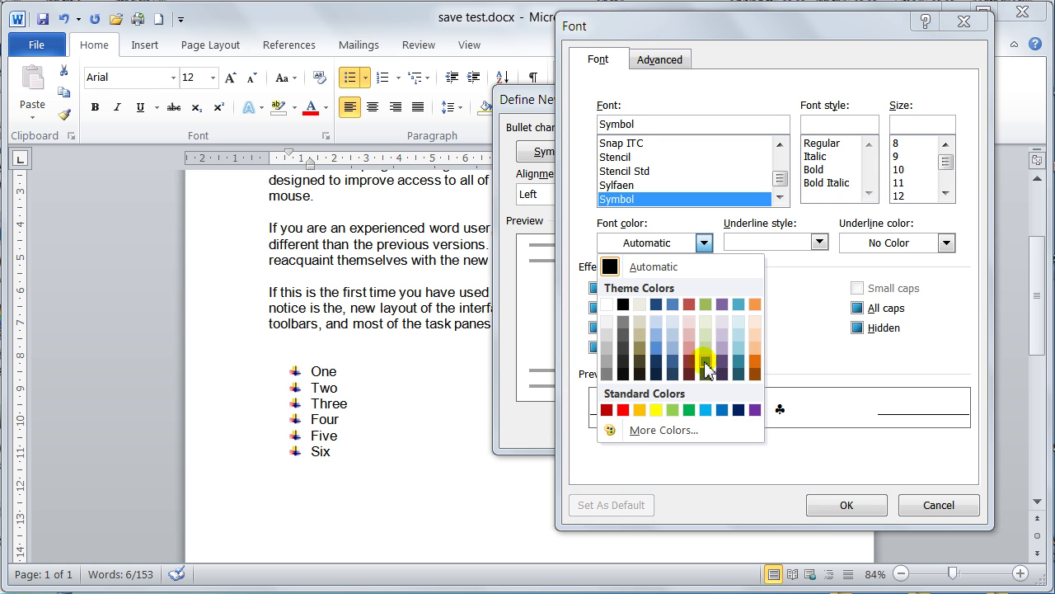
left_click(623, 410)
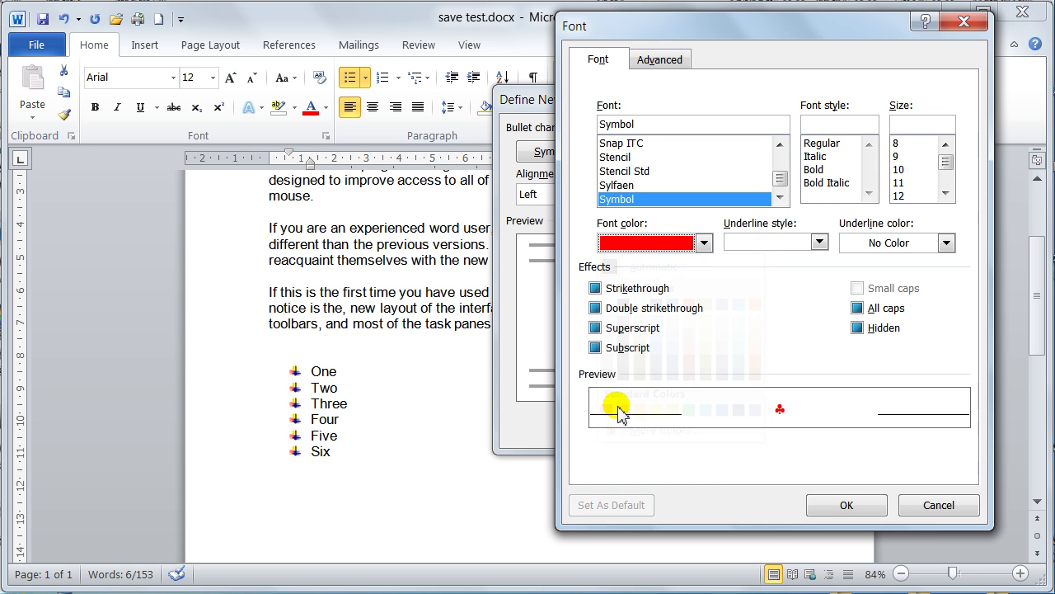
left_click(837, 507)
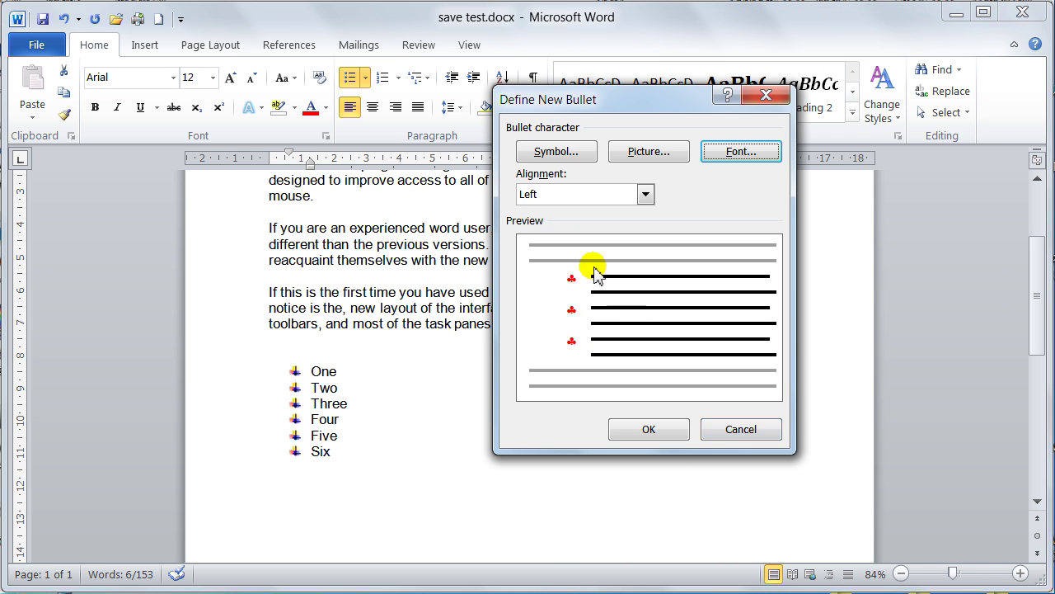
left_click(656, 430)
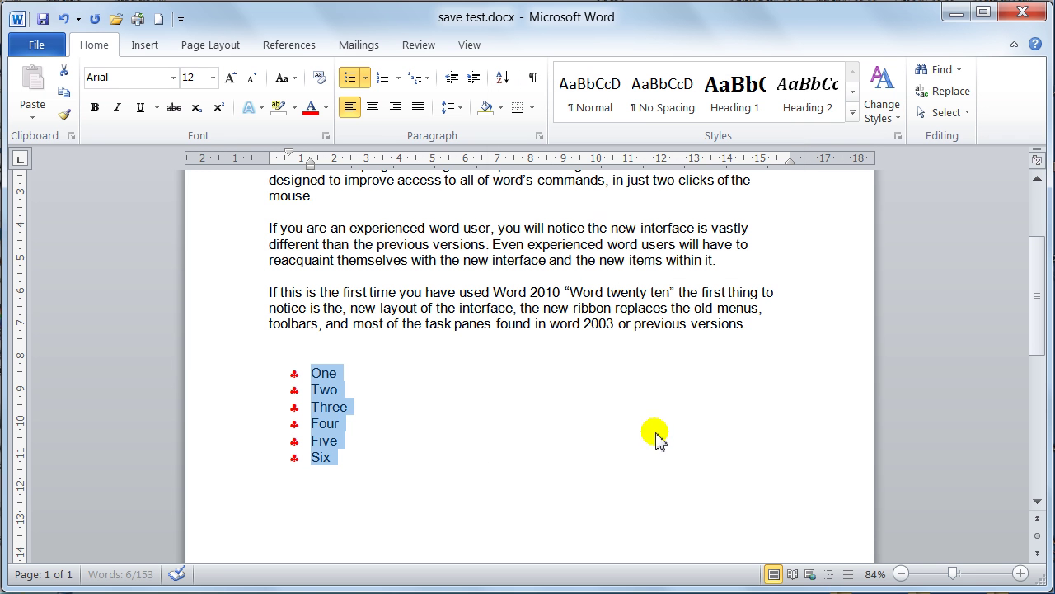
Step: Select all six list items from One to Six and remove their red club bullets
left_click(334, 378)
double_click(330, 377)
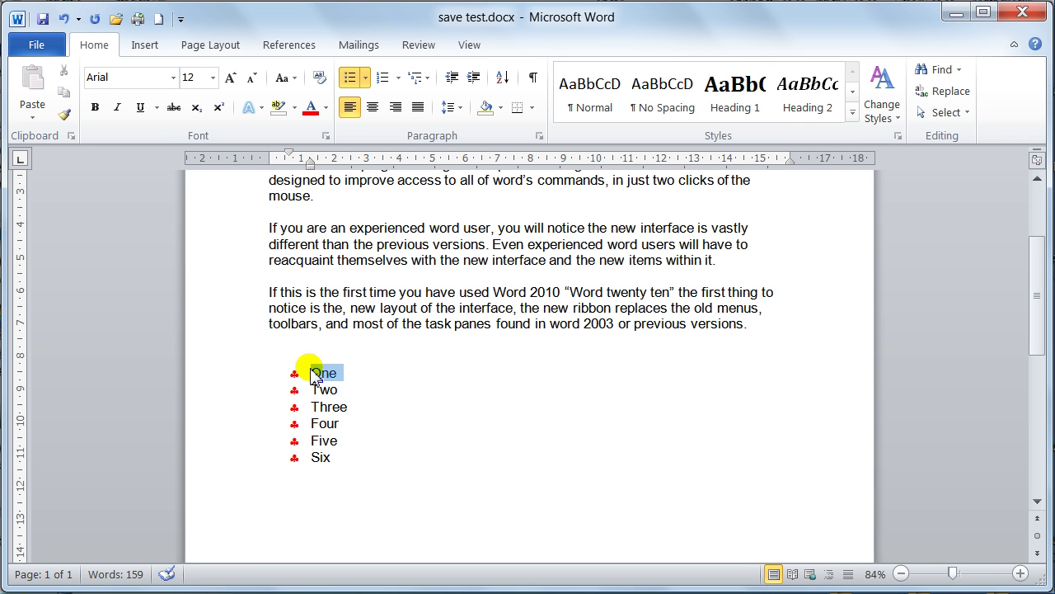
left_click(259, 378)
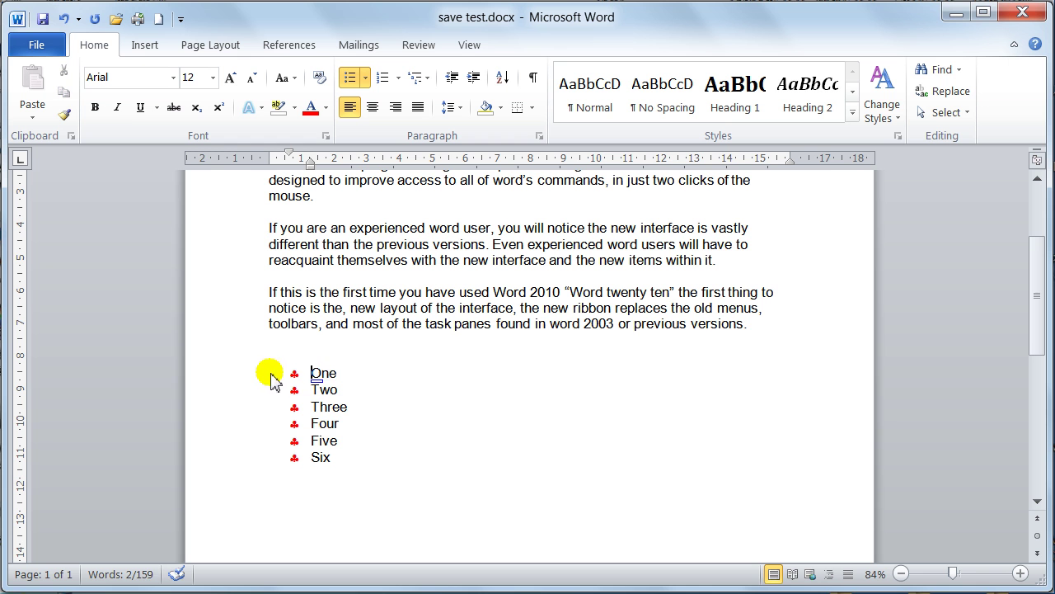
left_click_drag(245, 371, 231, 464)
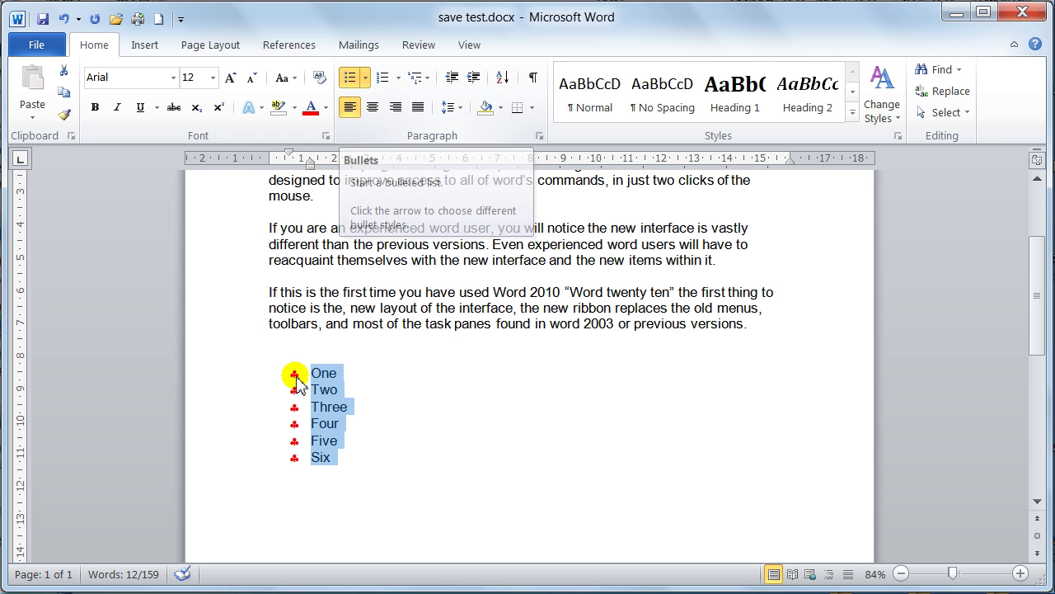
left_click(350, 80)
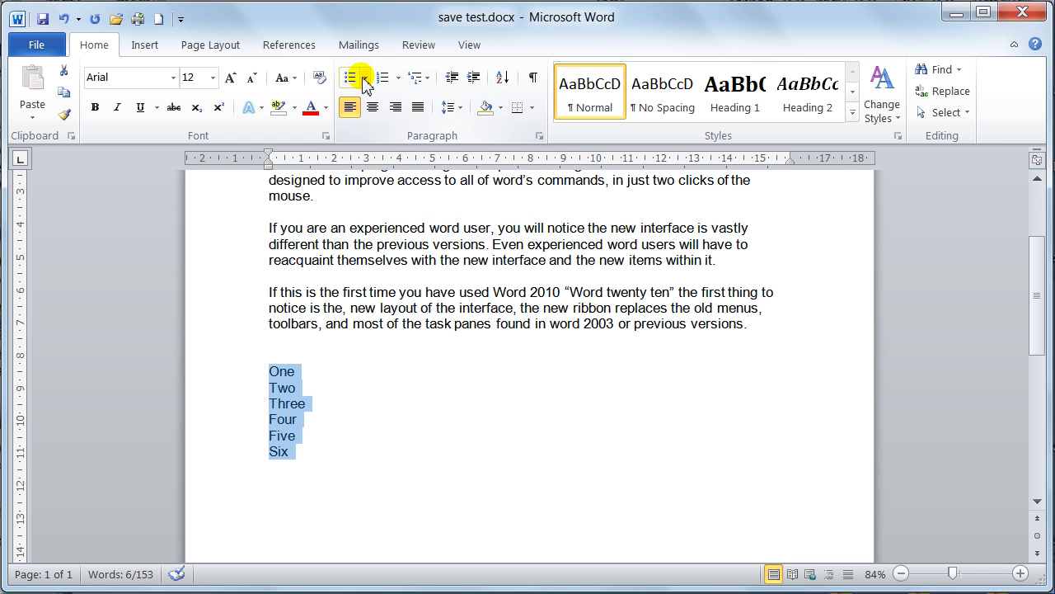
Step: Apply the recently used multicoloured picture bullet to the six lines, and remove the bullets again
left_click(365, 79)
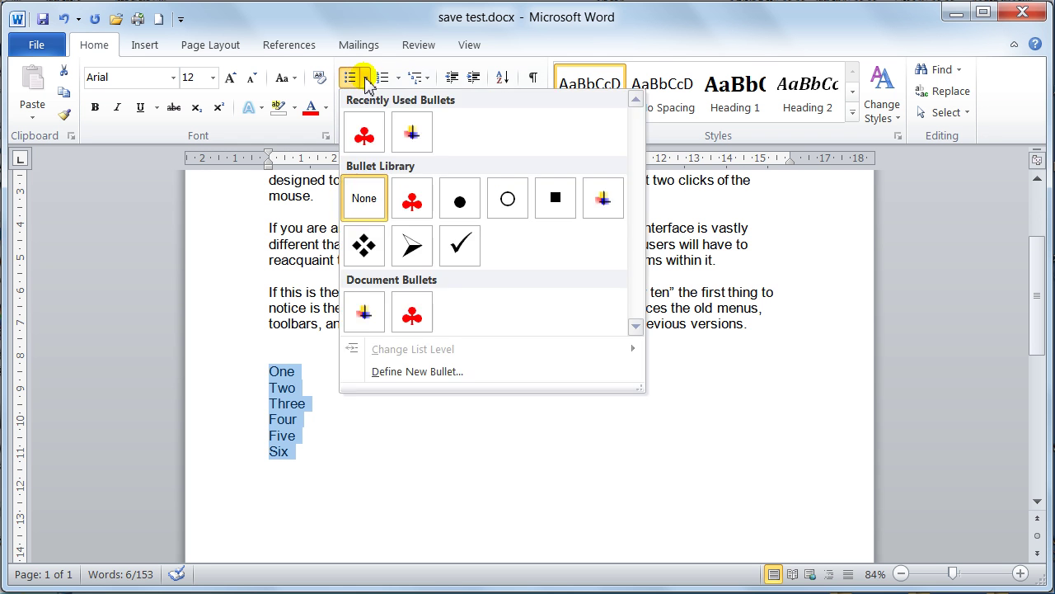
left_click(411, 138)
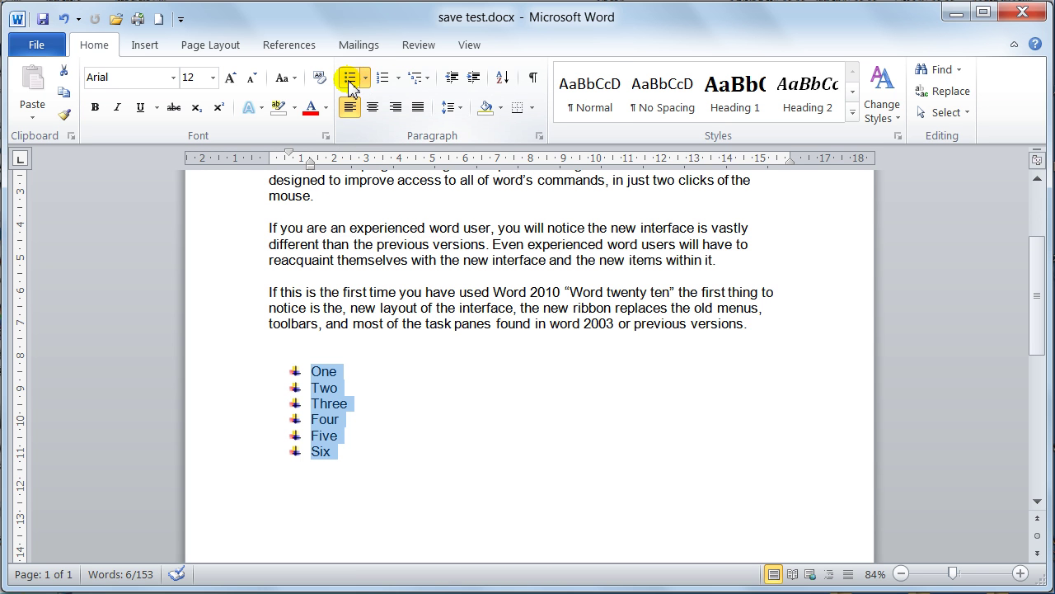
left_click(349, 79)
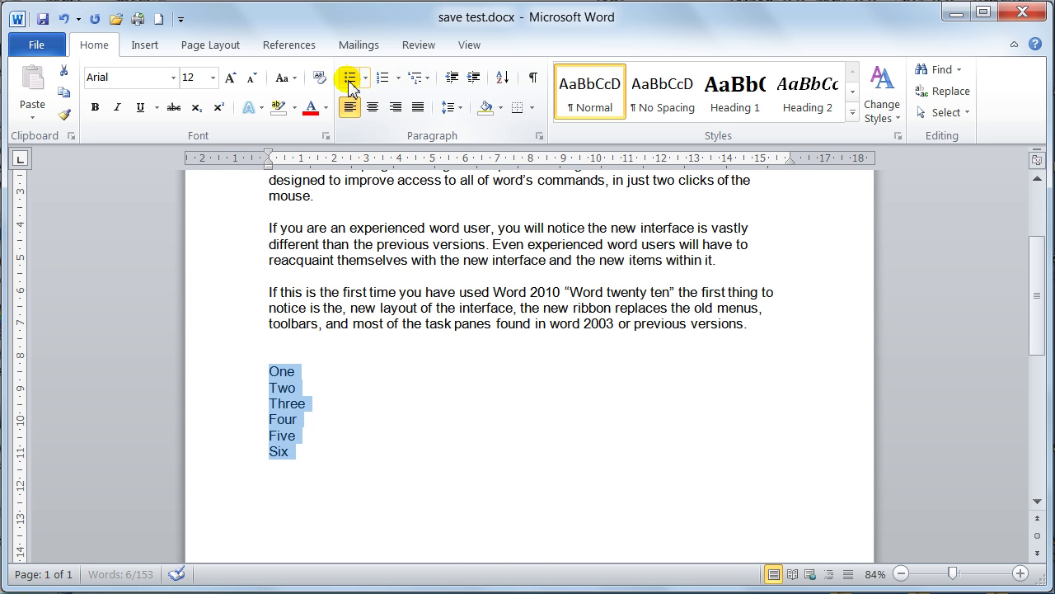
Step: Number the lines One to Six with the uppercase Roman numeral format I., II., III
left_click(399, 79)
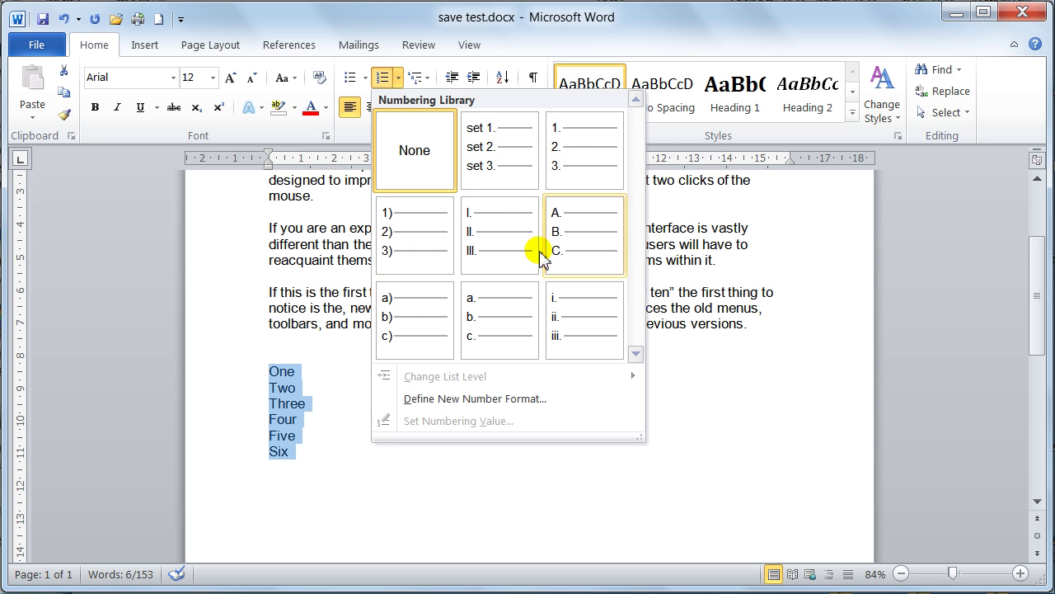
left_click(497, 239)
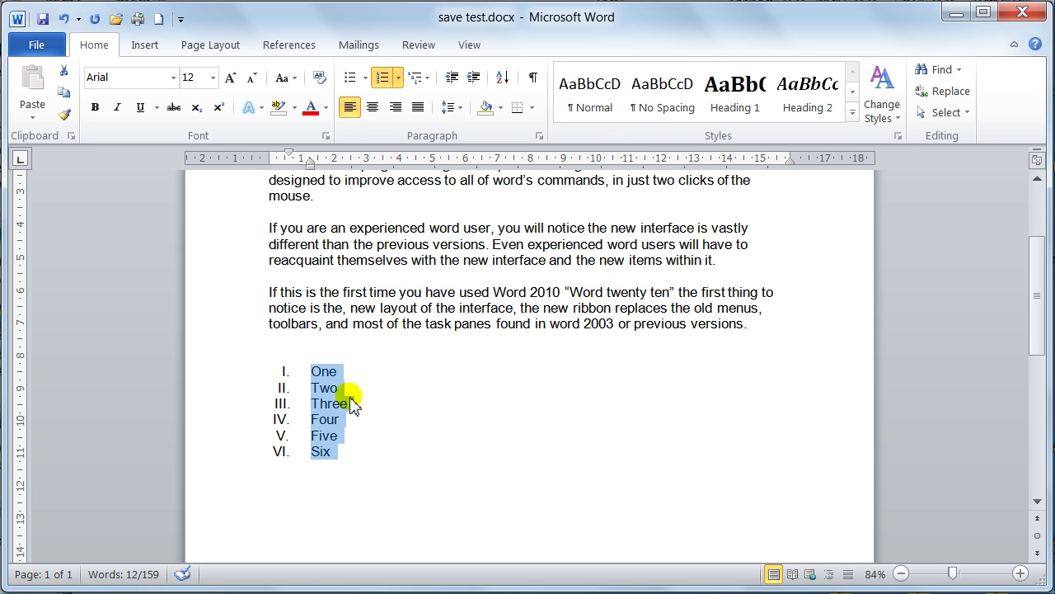
Step: Renumber the lines One to Six as A., B., C., and define and apply a new number format with "section" before the letter
left_click(396, 80)
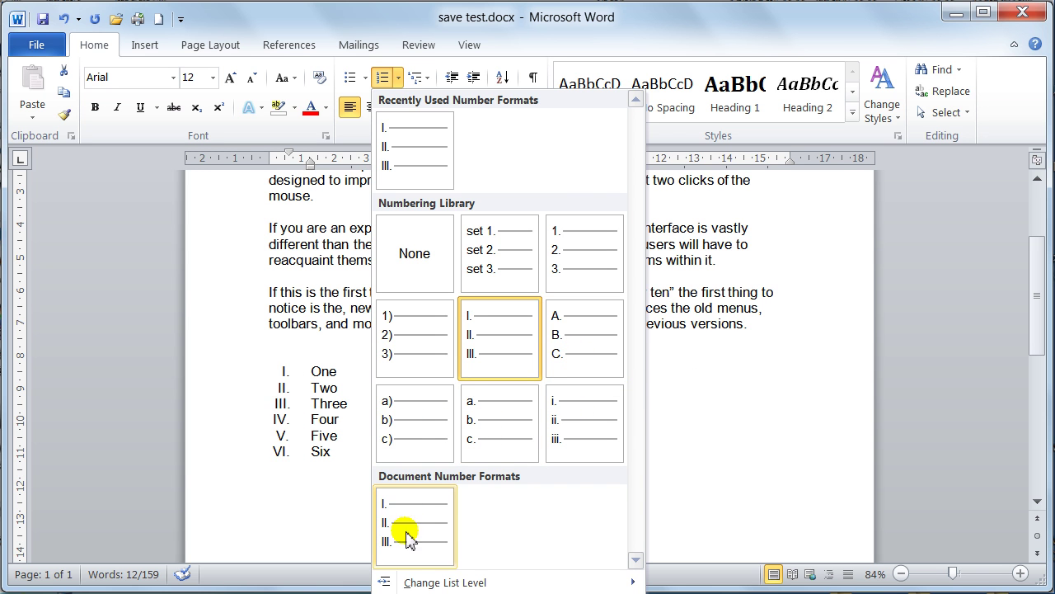
left_click(574, 349)
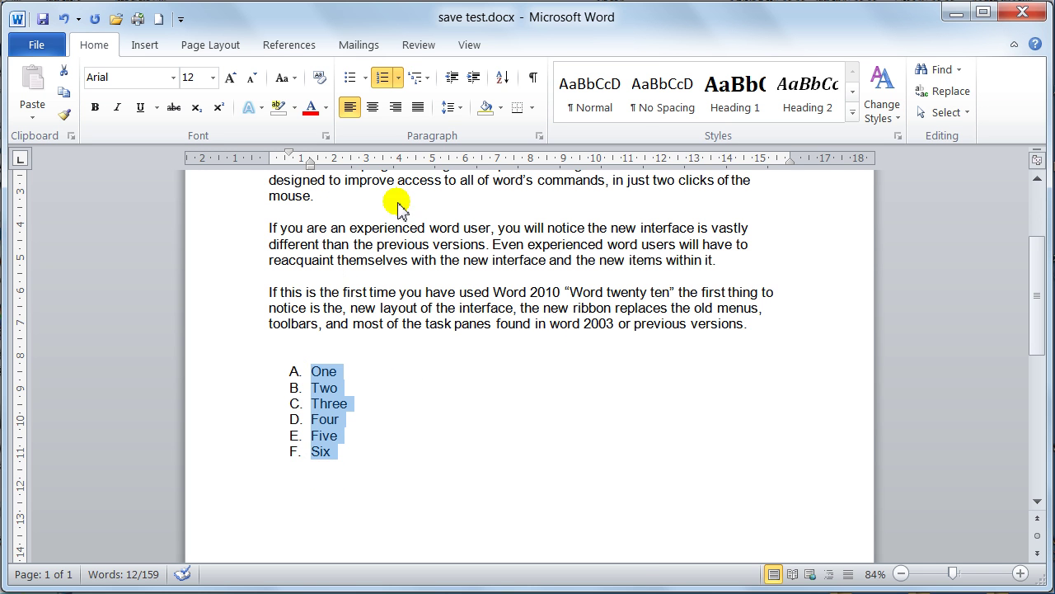
left_click(399, 78)
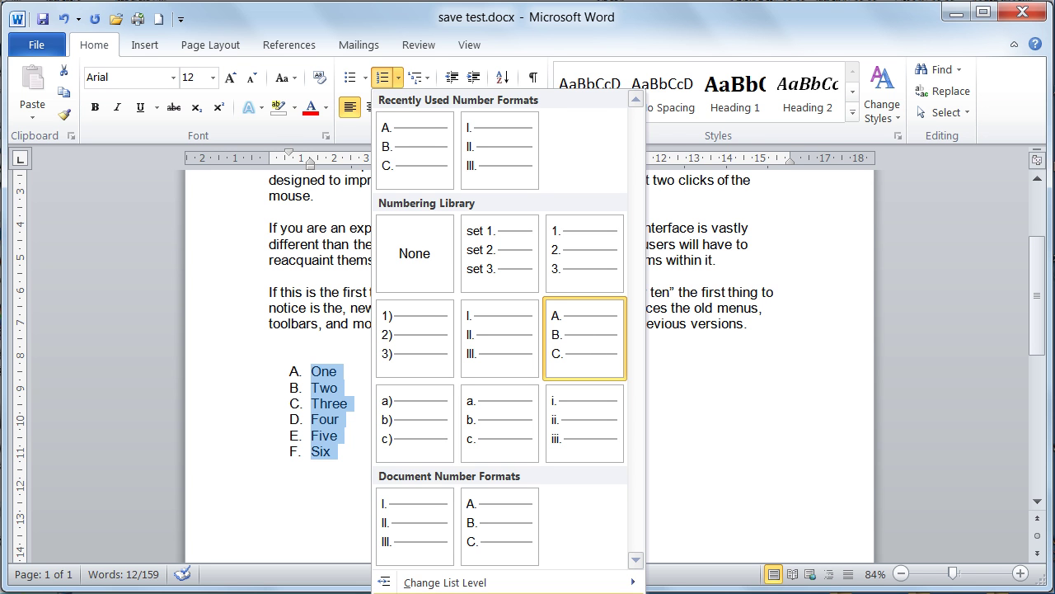
left_click(445, 593)
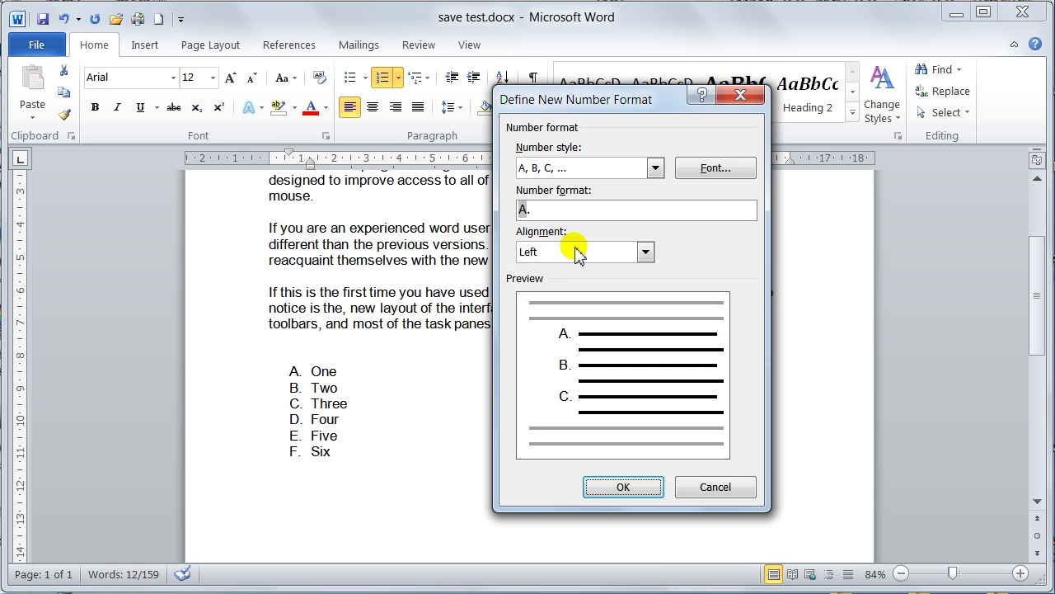
left_click_drag(620, 105, 584, 66)
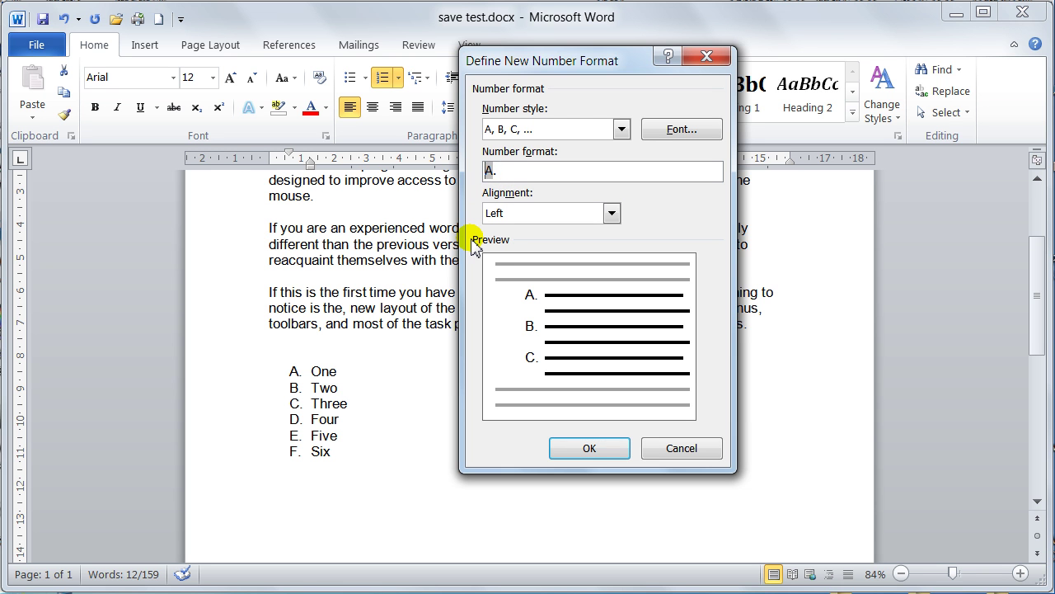
type("sec")
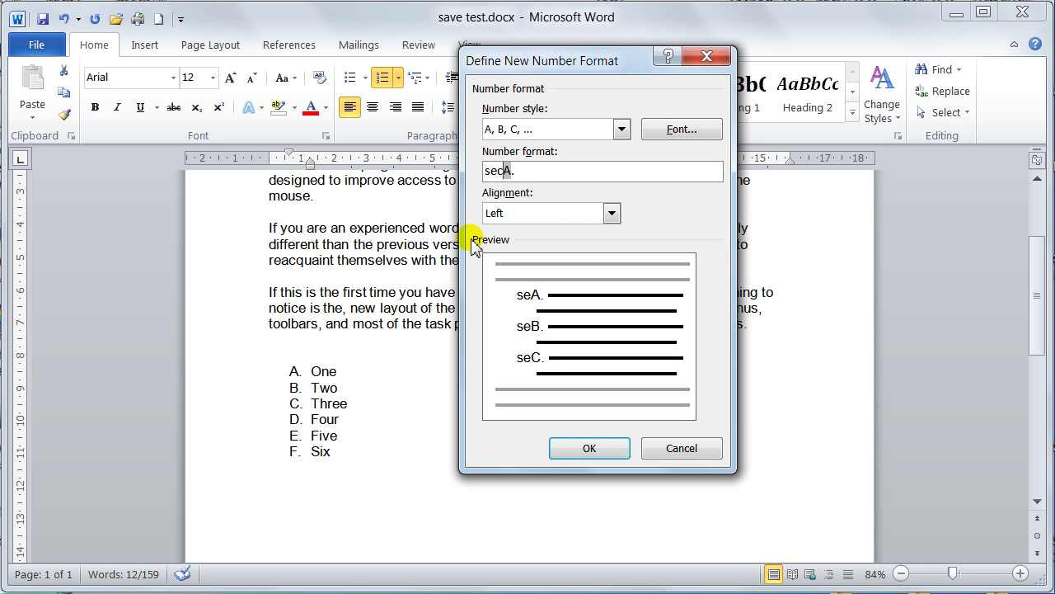
type("tion")
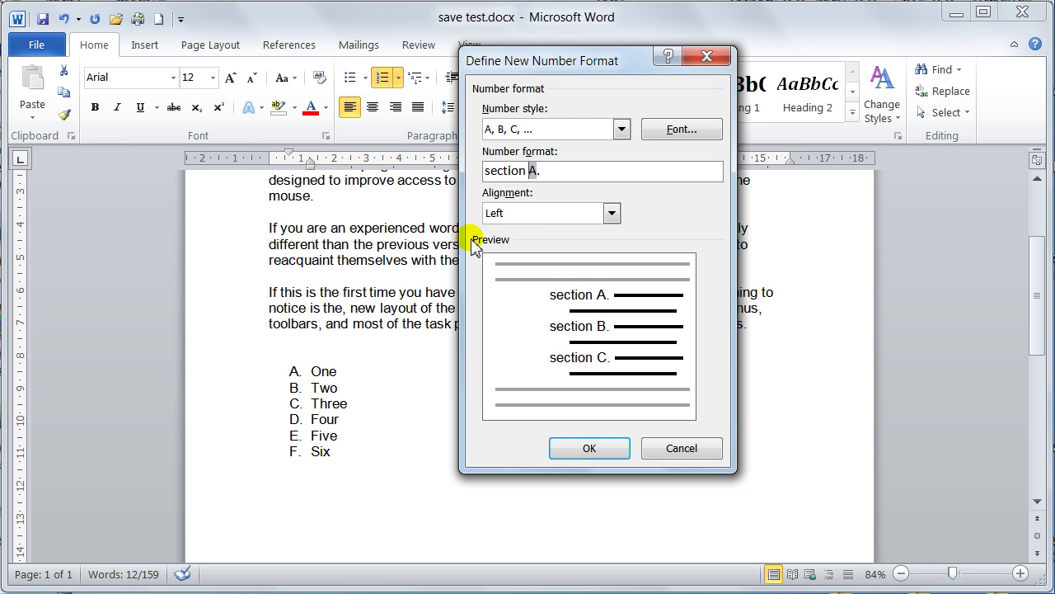
left_click(589, 448)
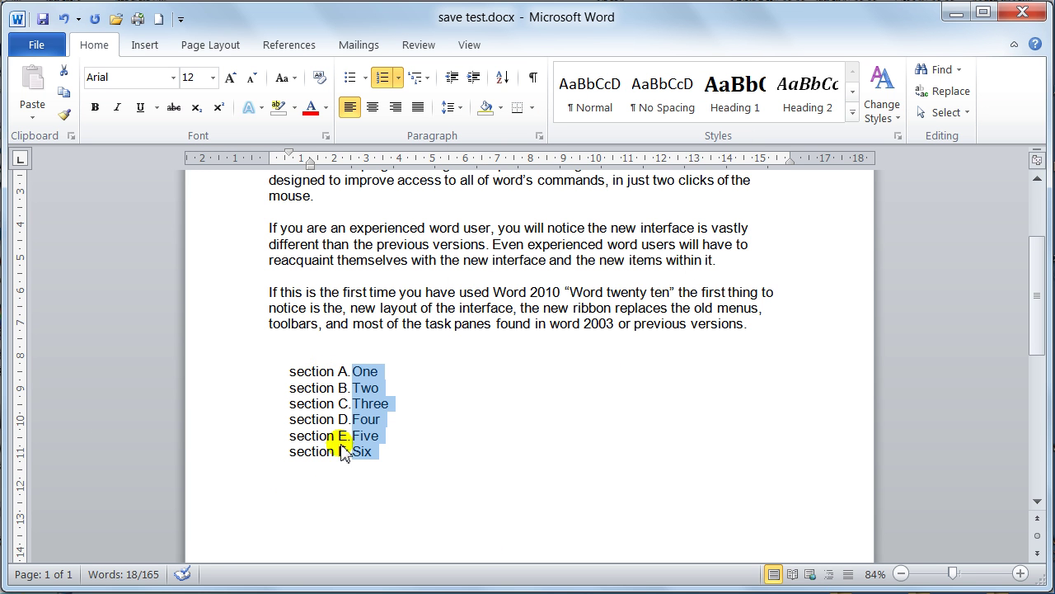
Step: Reapply the plain A., B., C. number format to the six lines, and open the numbering value settings
left_click(400, 77)
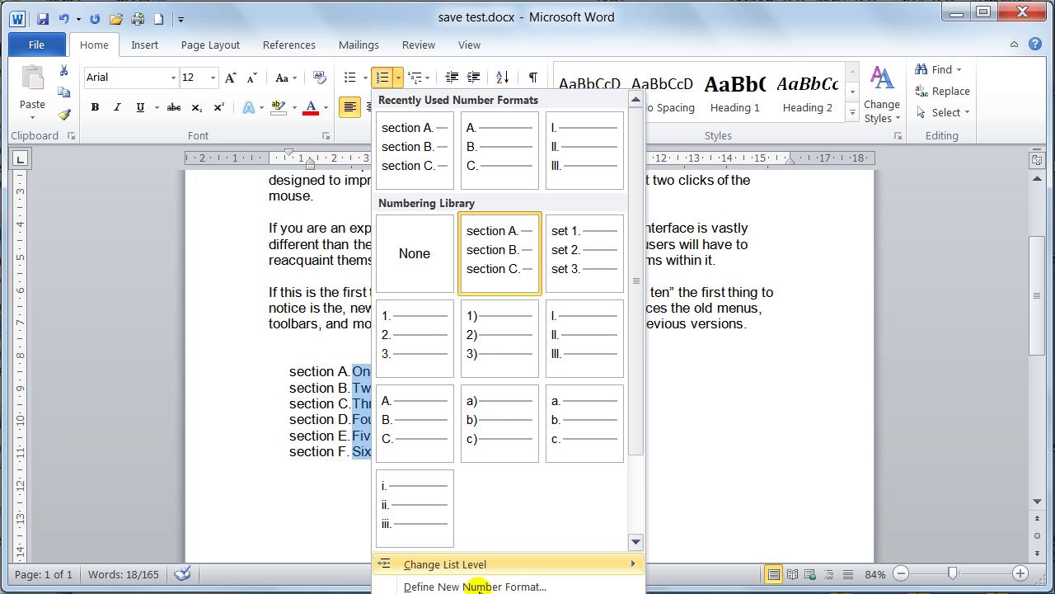
mouse_move(480, 568)
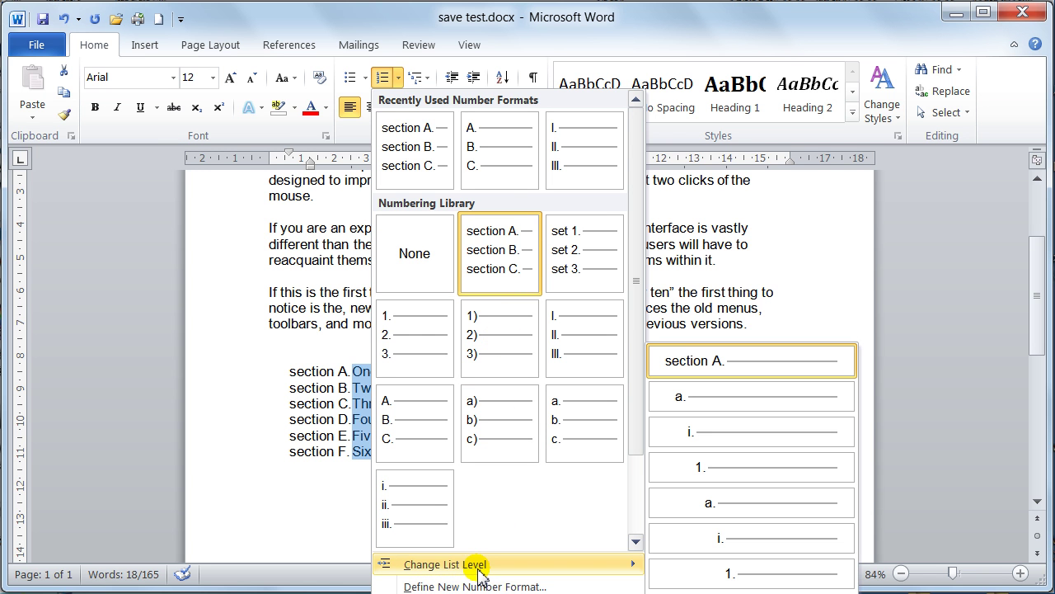
left_click(501, 165)
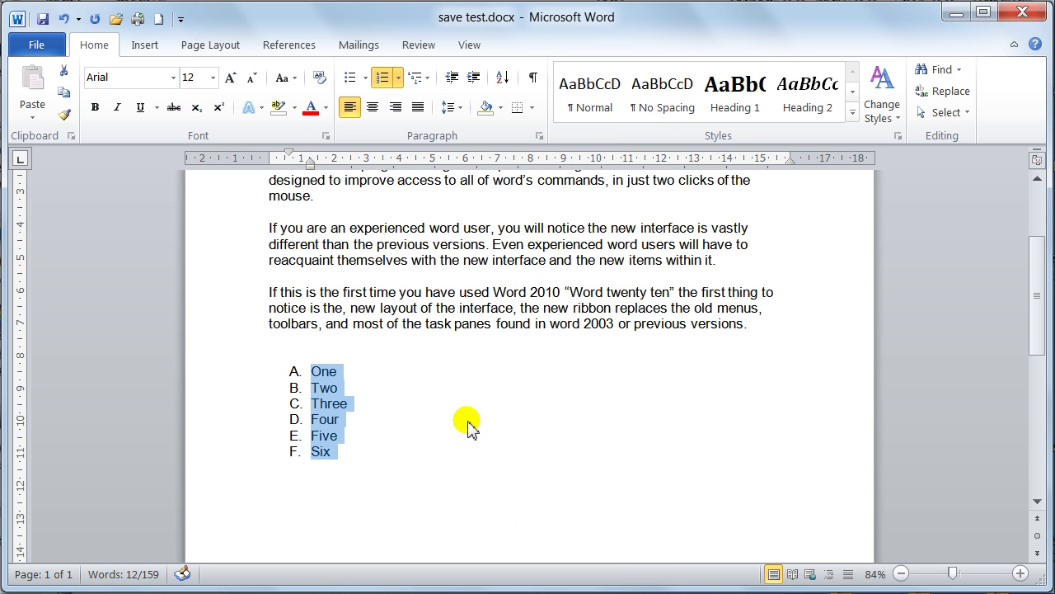
left_click(399, 79)
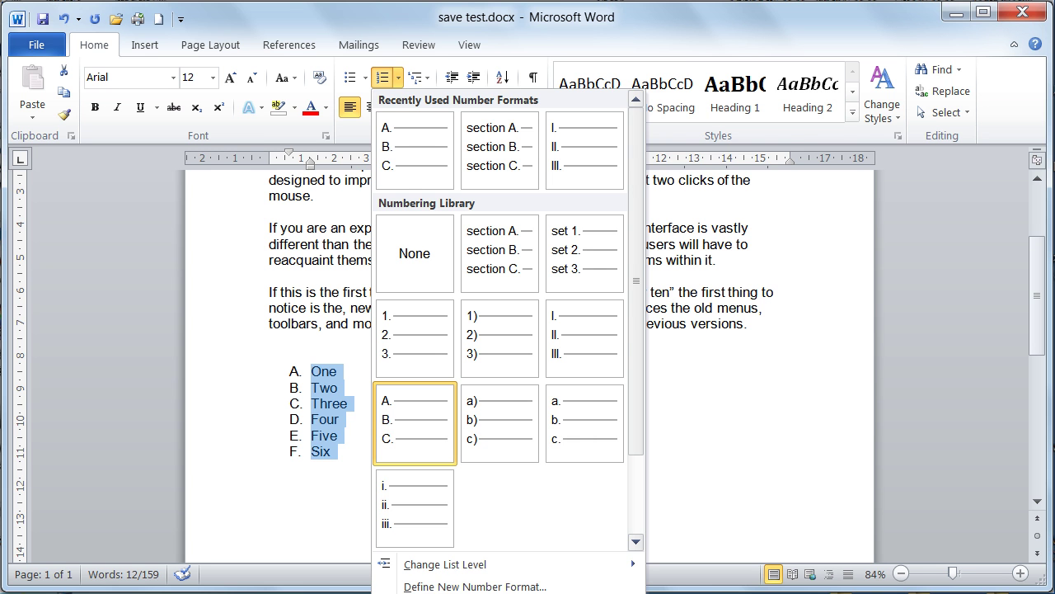
key("v")
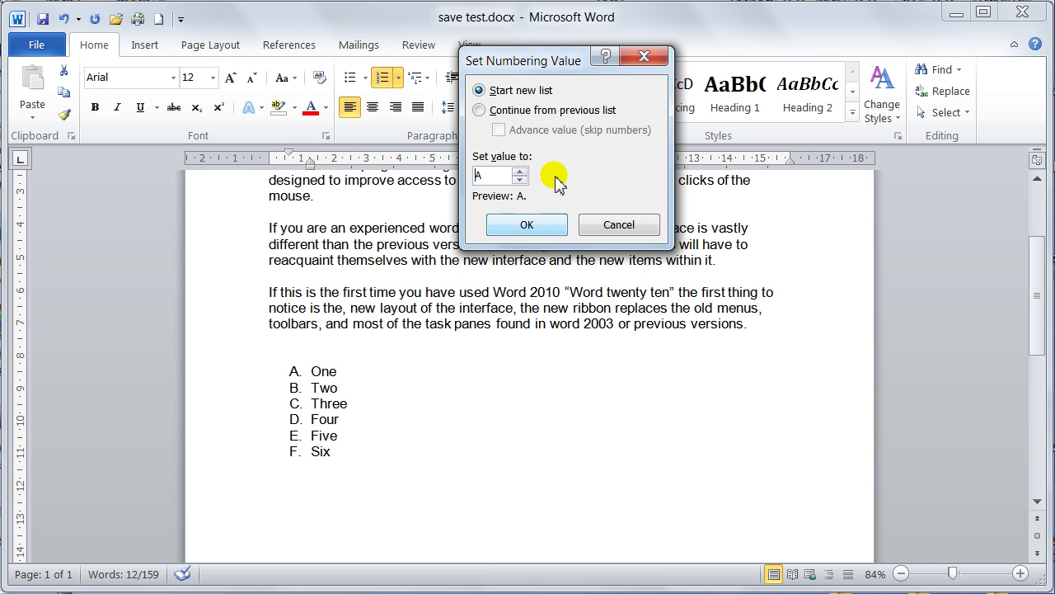
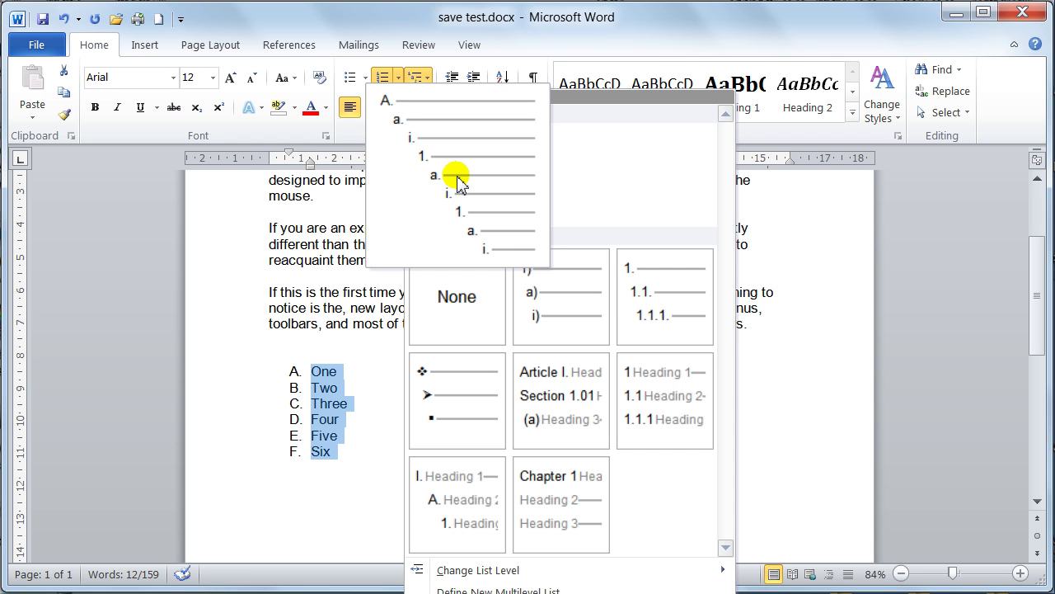
Step: Preview the multilevel list formats and choose the current list's A., a., i. format for the six lines
mouse_move(624, 305)
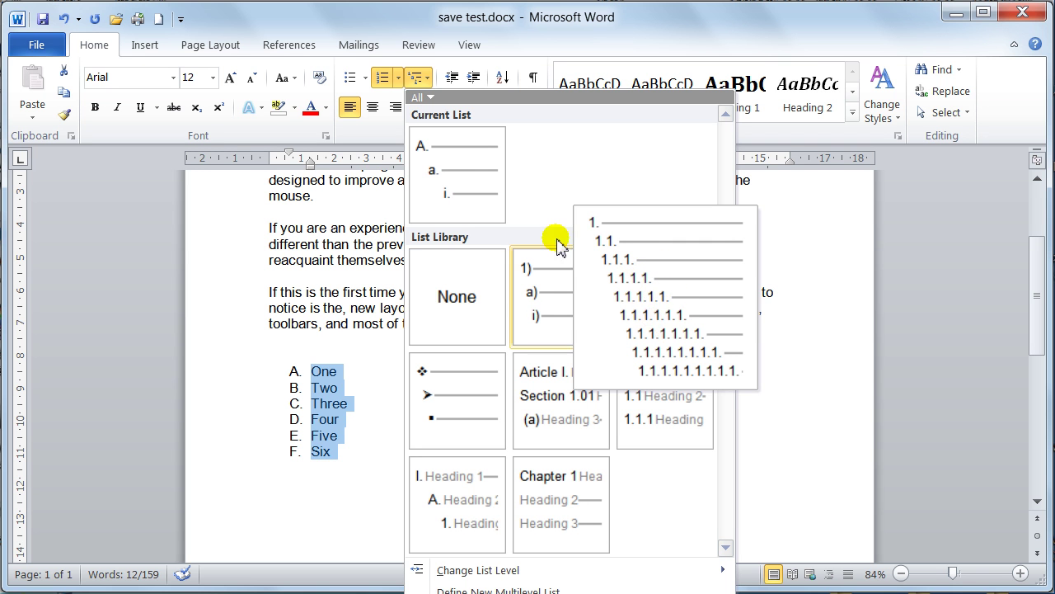
mouse_move(457, 175)
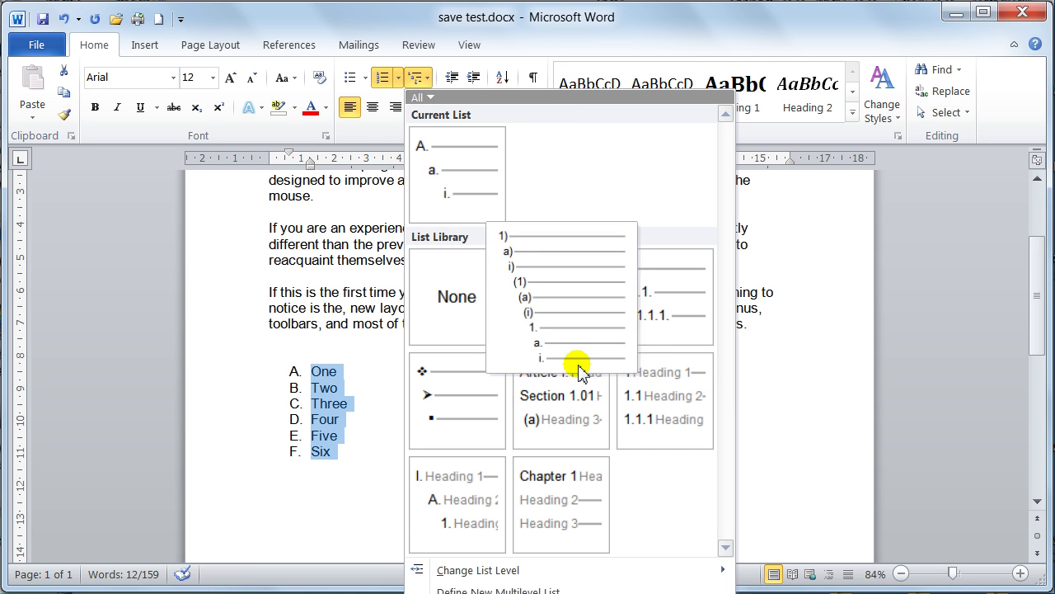
mouse_move(567, 372)
mouse_move(495, 176)
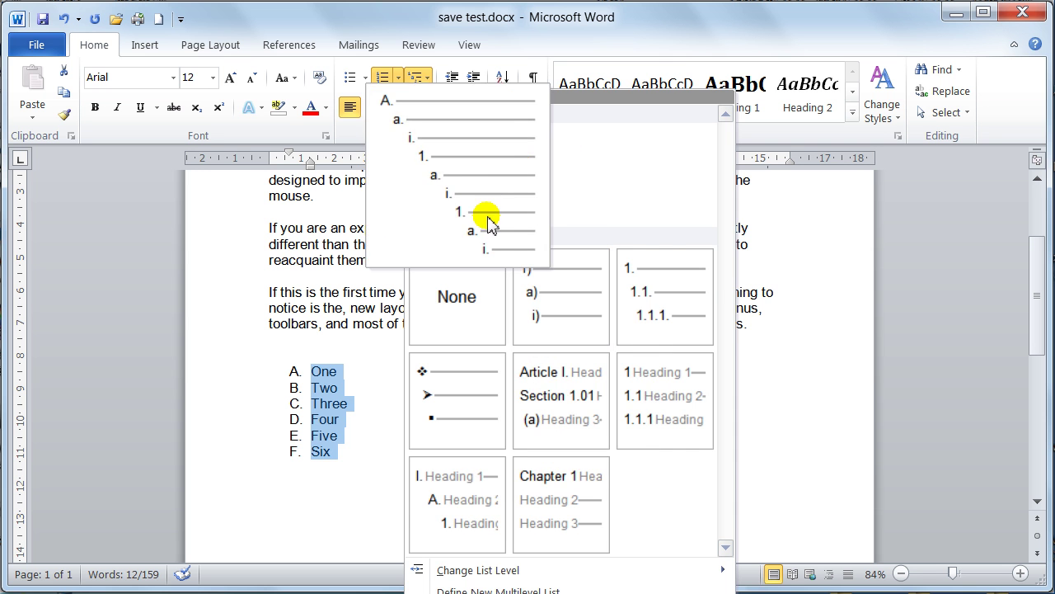
left_click(436, 180)
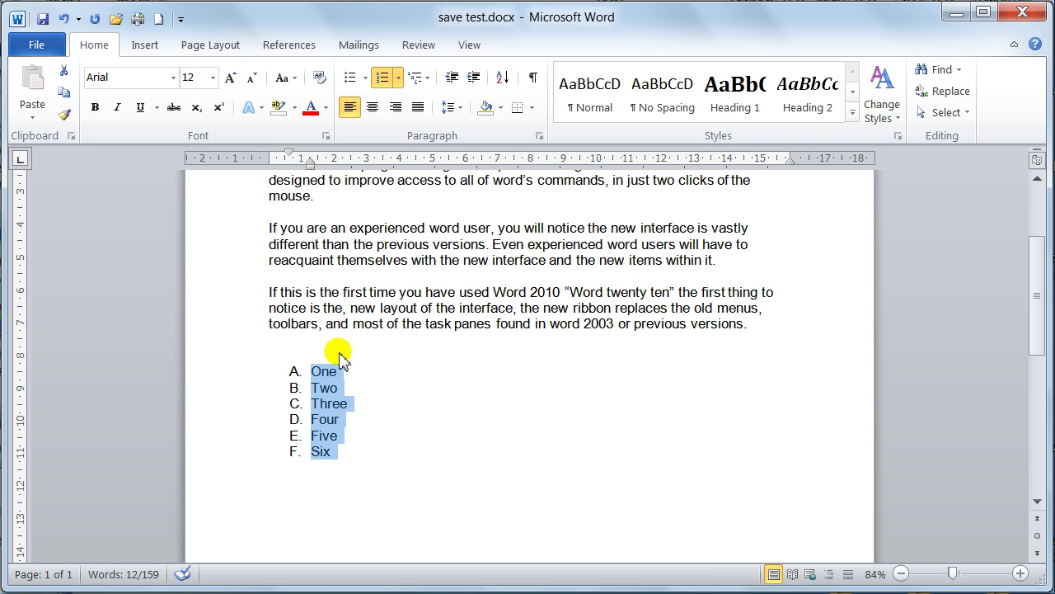
Step: Demote the items Two and Three by one list level, and demote Three by one further level
left_click(284, 394)
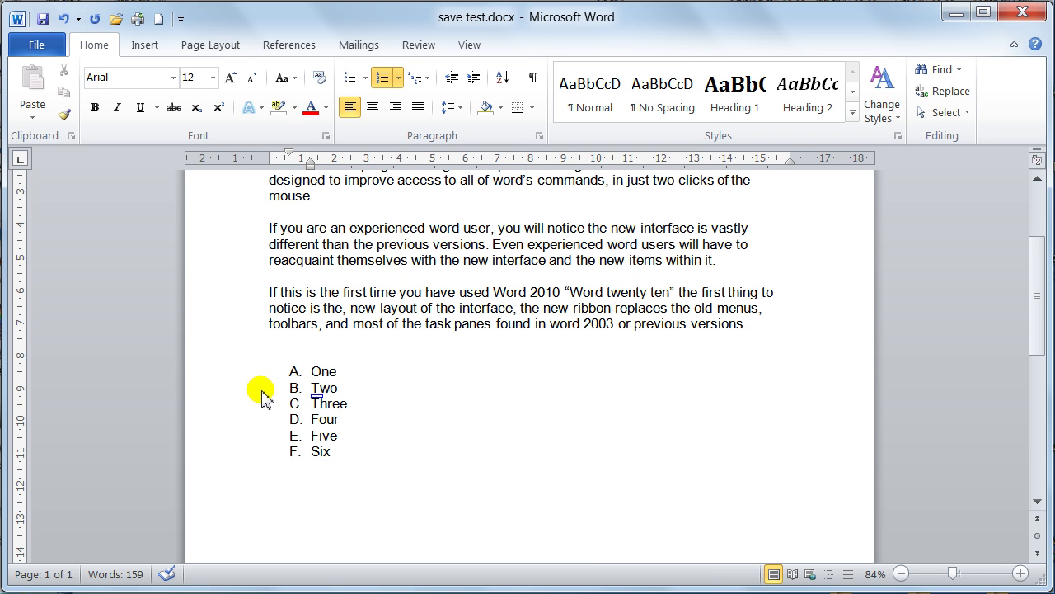
left_click_drag(253, 391, 253, 407)
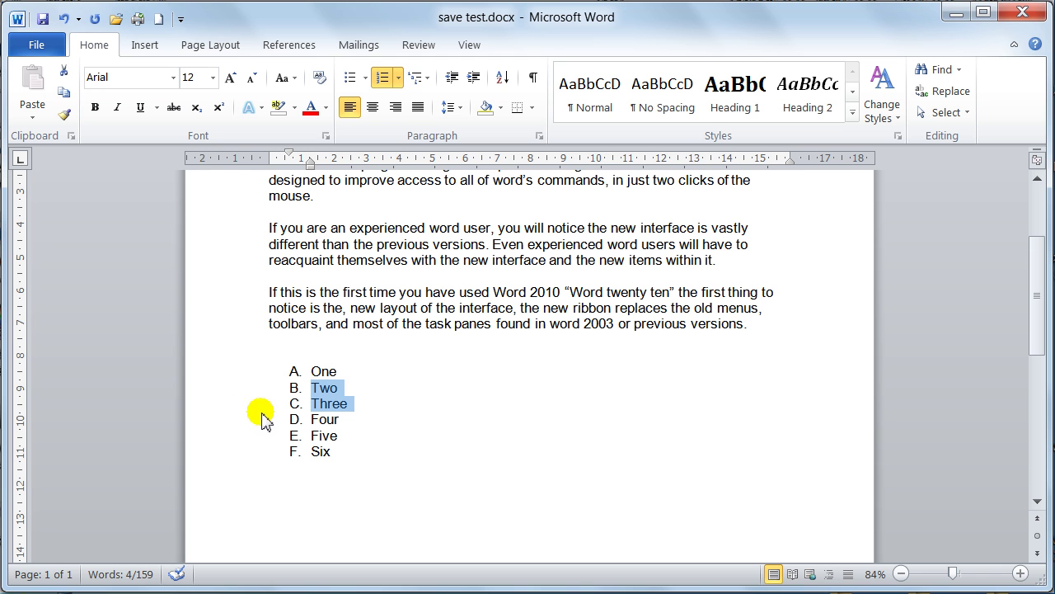
left_click(475, 78)
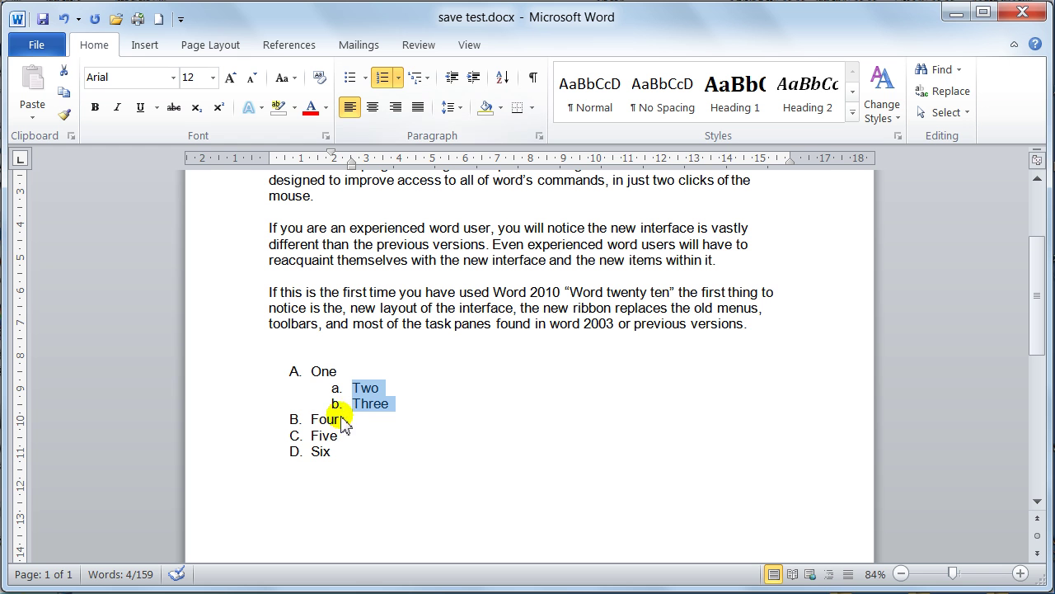
left_click(249, 408)
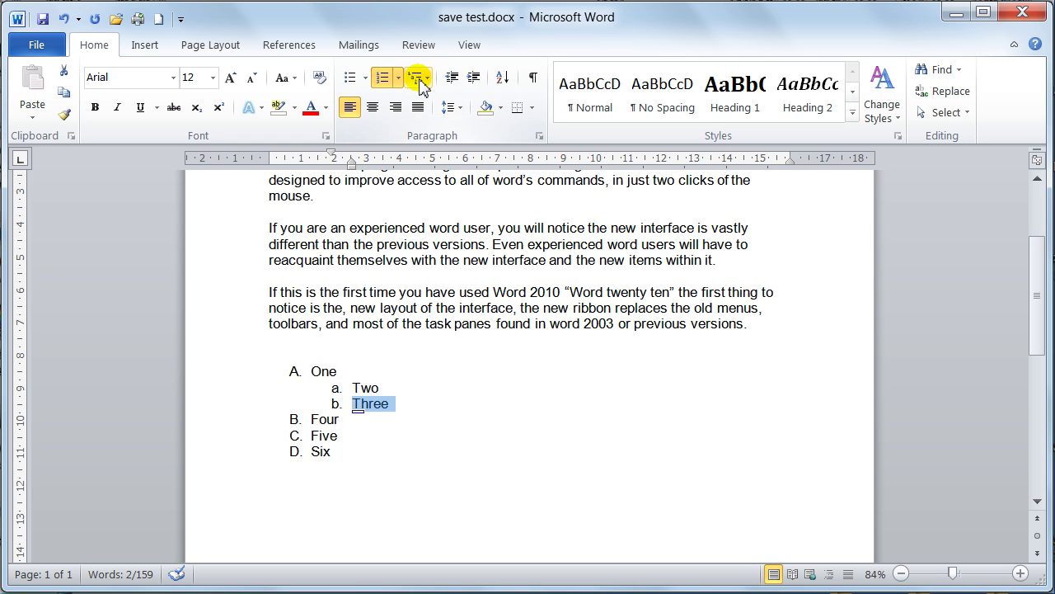
left_click(472, 78)
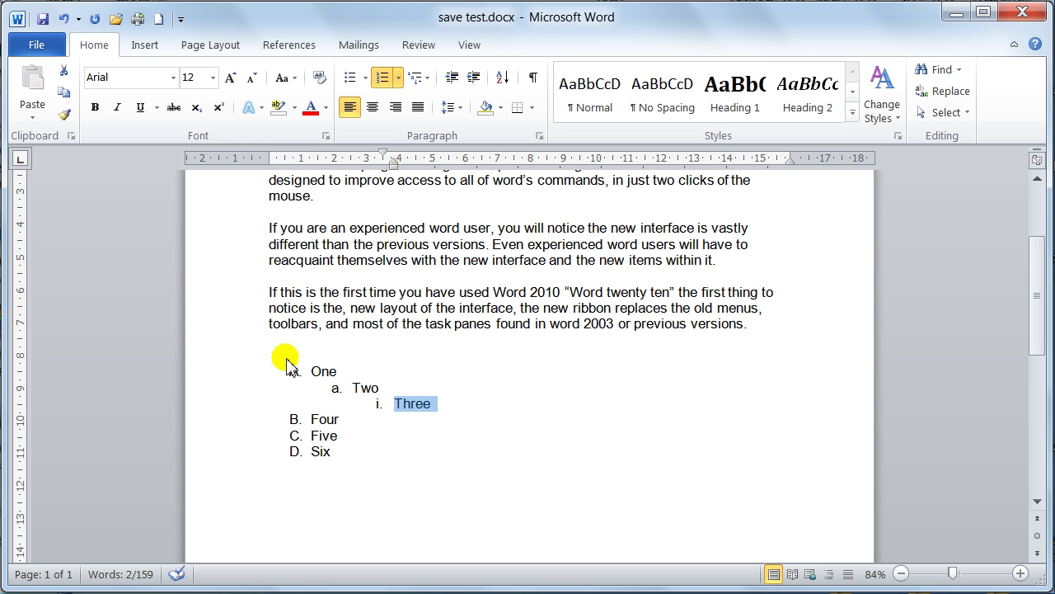
Step: Remove the numbering from Three, and undo that removal together with the level changes of Two and Three
left_click(384, 79)
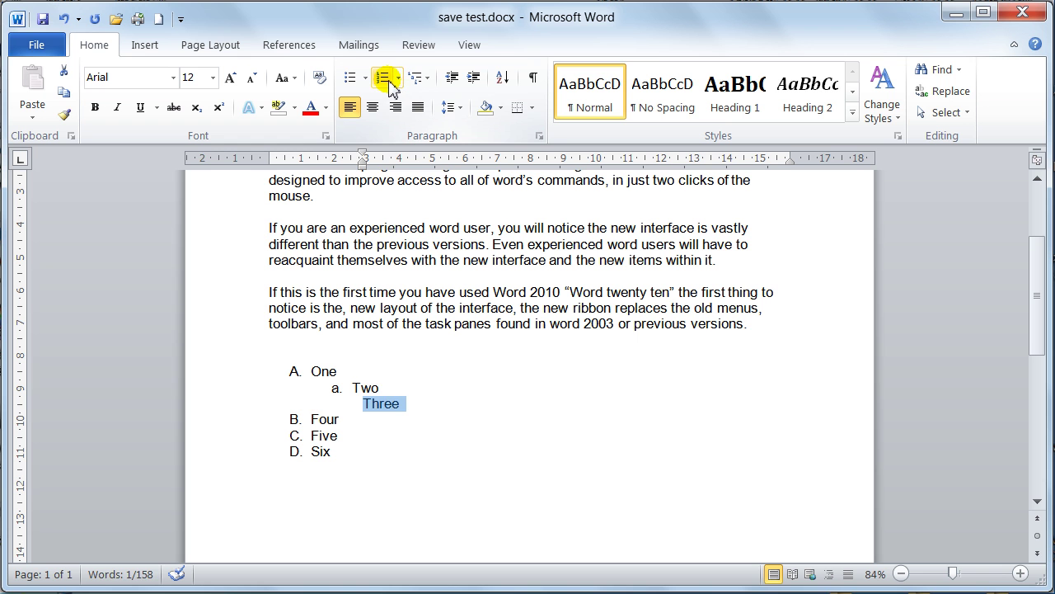
left_click(391, 81)
key("shift+Up")
key("shift+Tab")
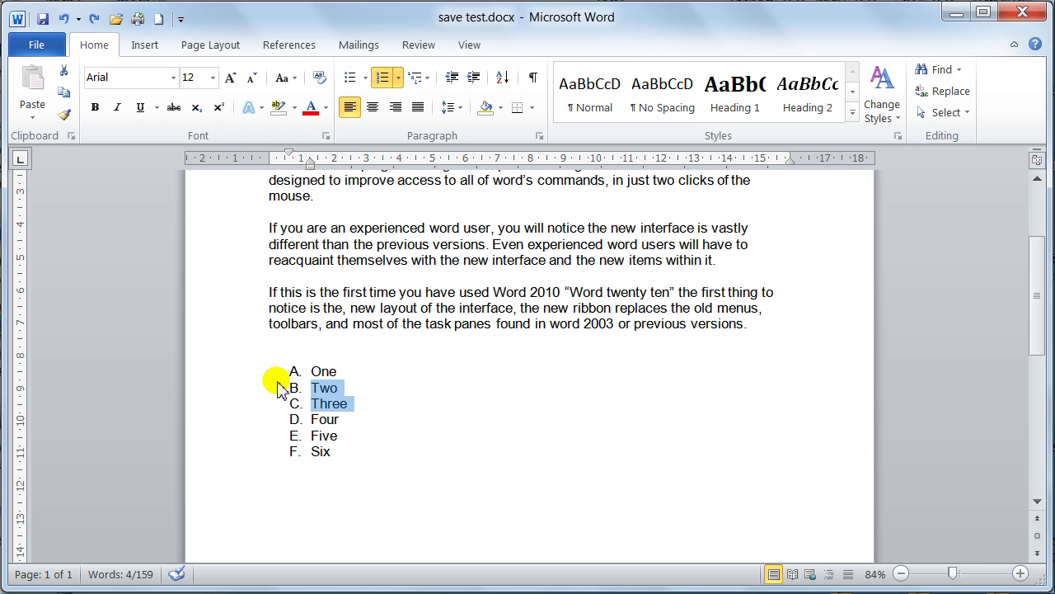
Step: Renumber the lines One to Six as 1., 2., 3., and apply the 1., 1.1., 1.1.1. multilevel list format
left_click_drag(251, 376, 236, 454)
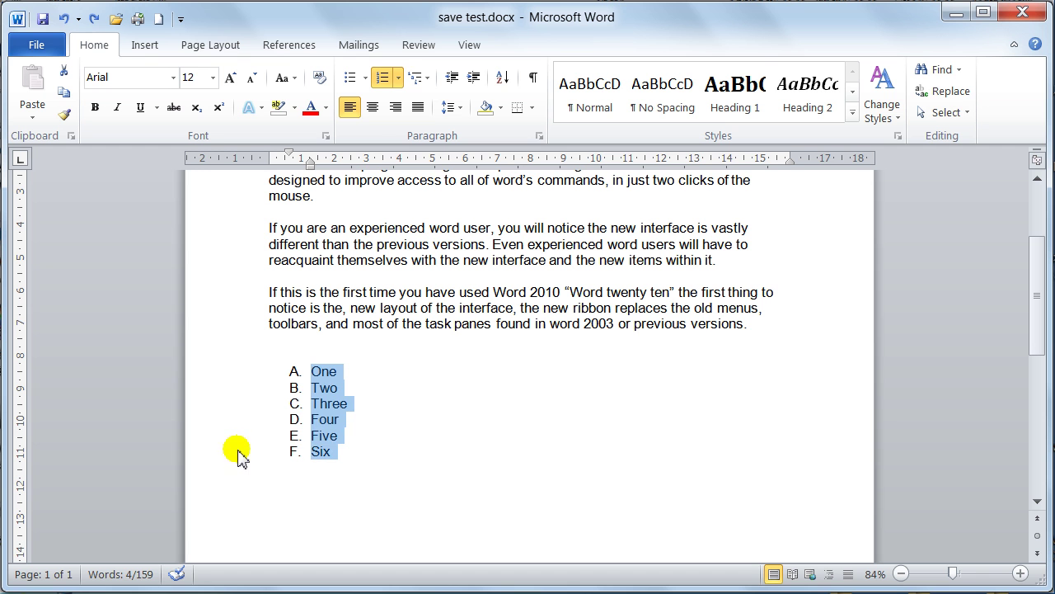
left_click(397, 78)
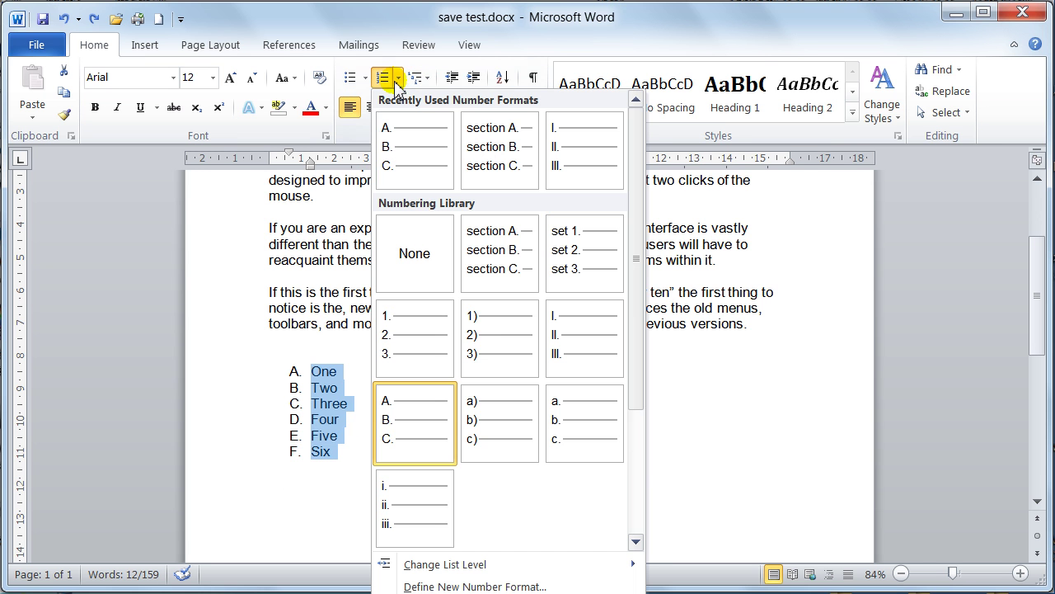
left_click(396, 349)
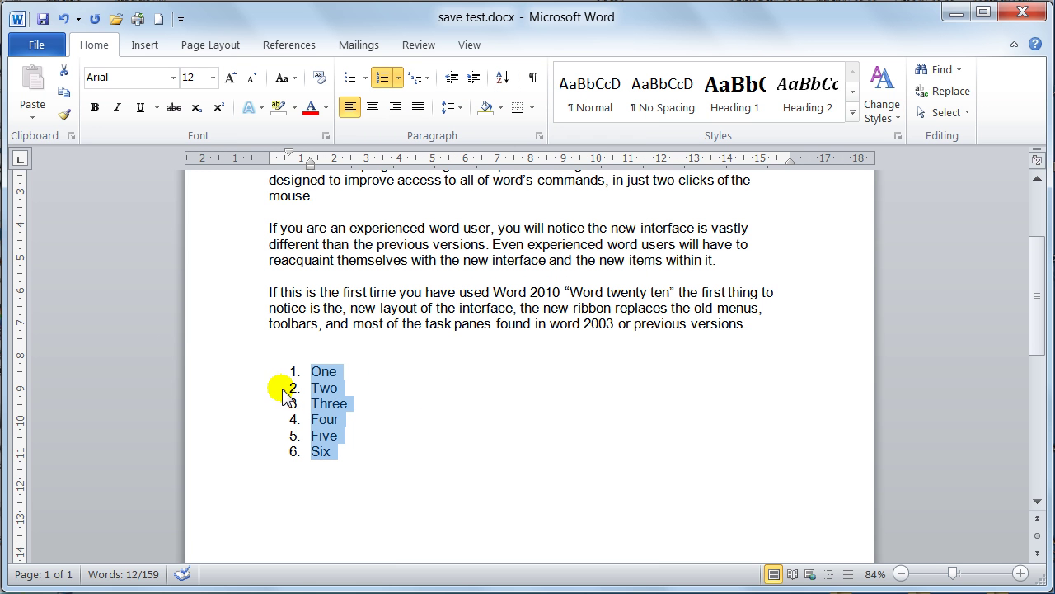
left_click(429, 80)
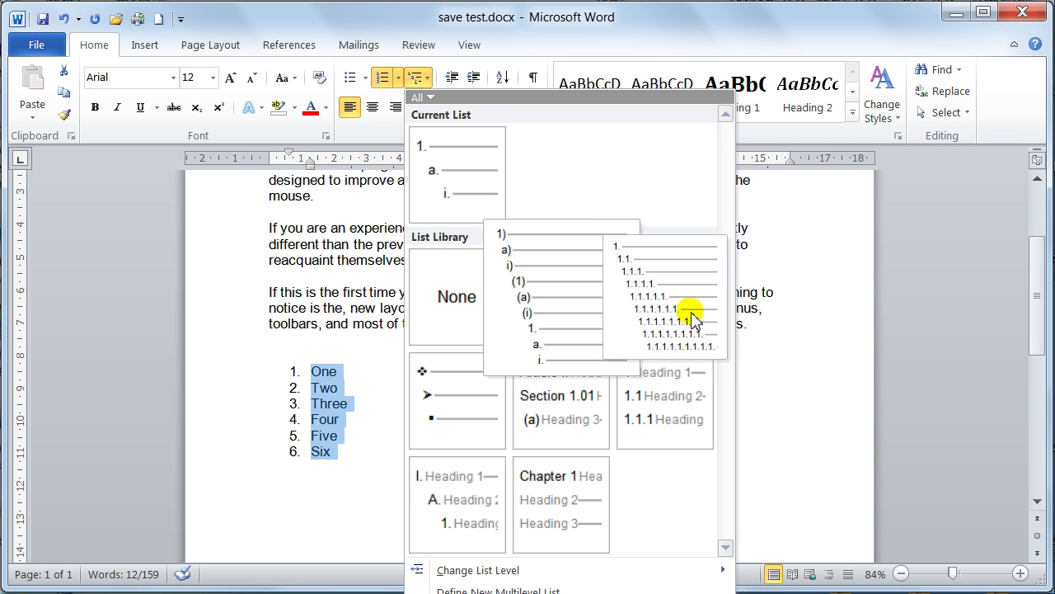
left_click(687, 314)
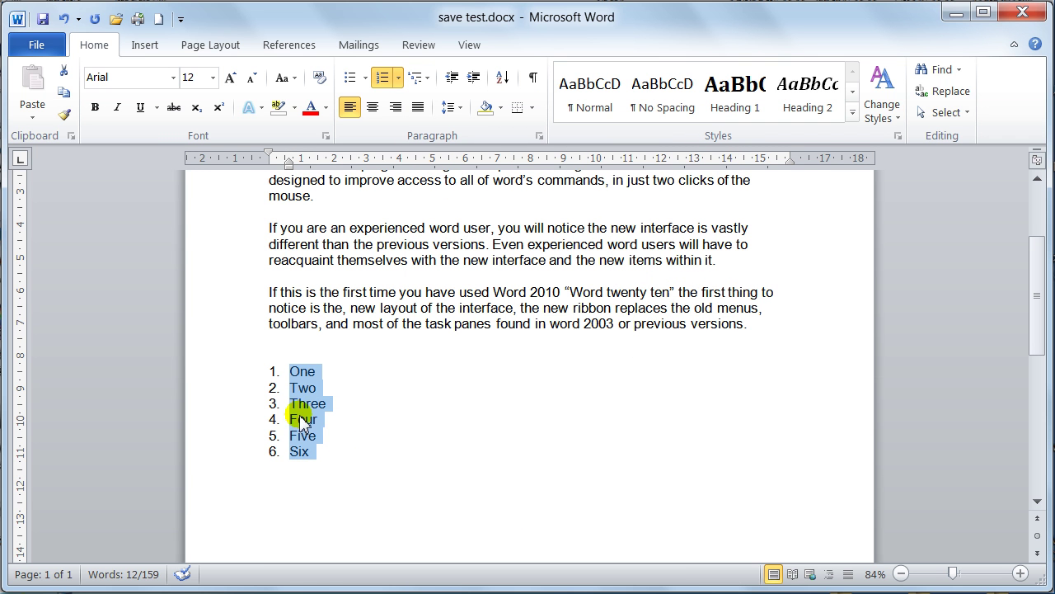
Step: Demote the items Two and Three by one level in the multilevel list
left_click(252, 403)
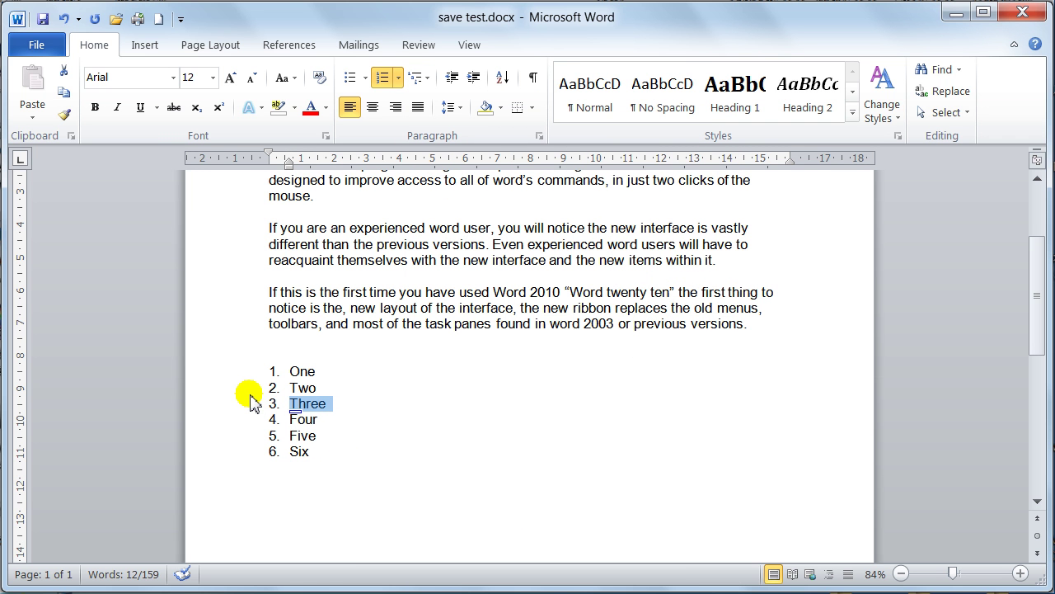
left_click_drag(255, 390, 254, 405)
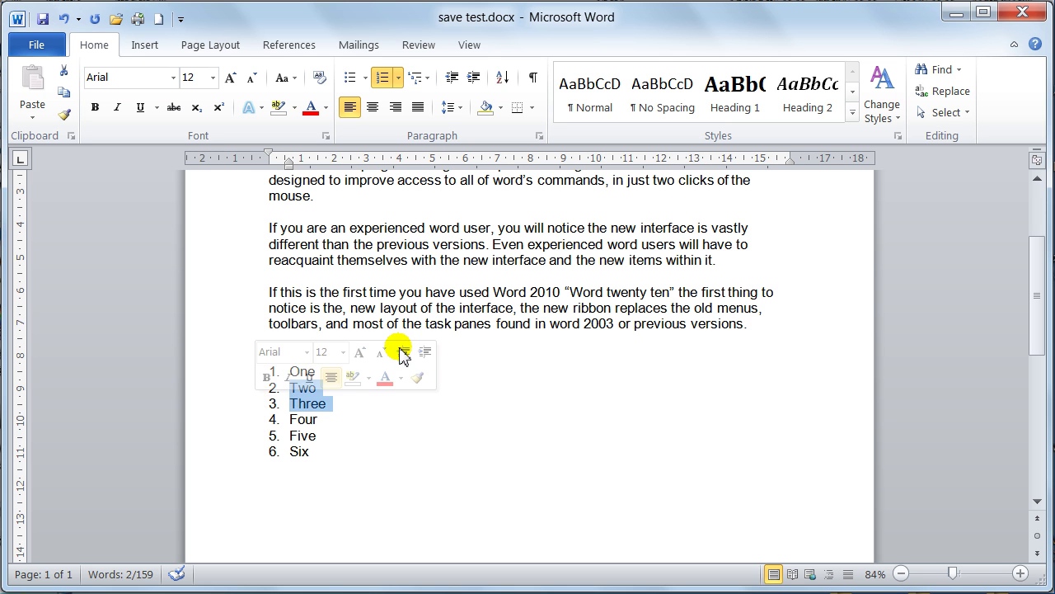
left_click(473, 77)
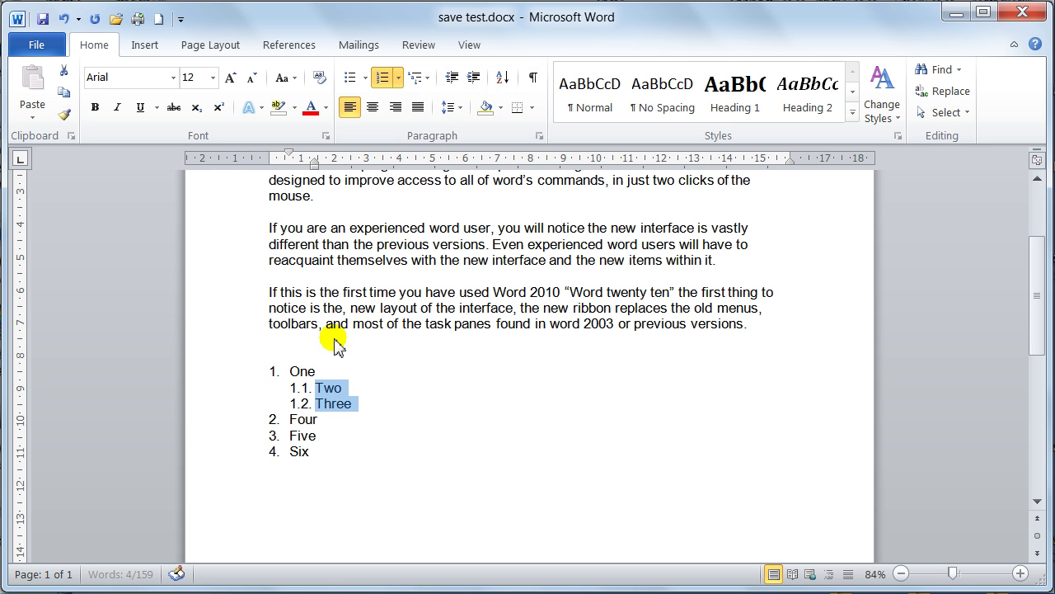
Step: Demote the item Three by three levels in the multilevel list to reach the 1.1.1.1.1. level
mouse_move(294, 384)
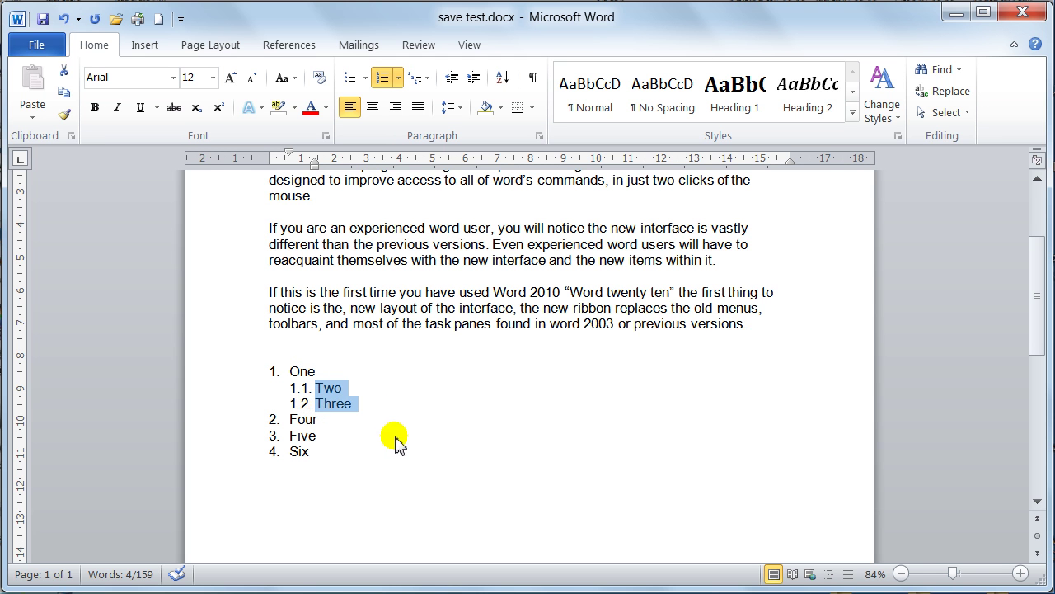
left_click(247, 410)
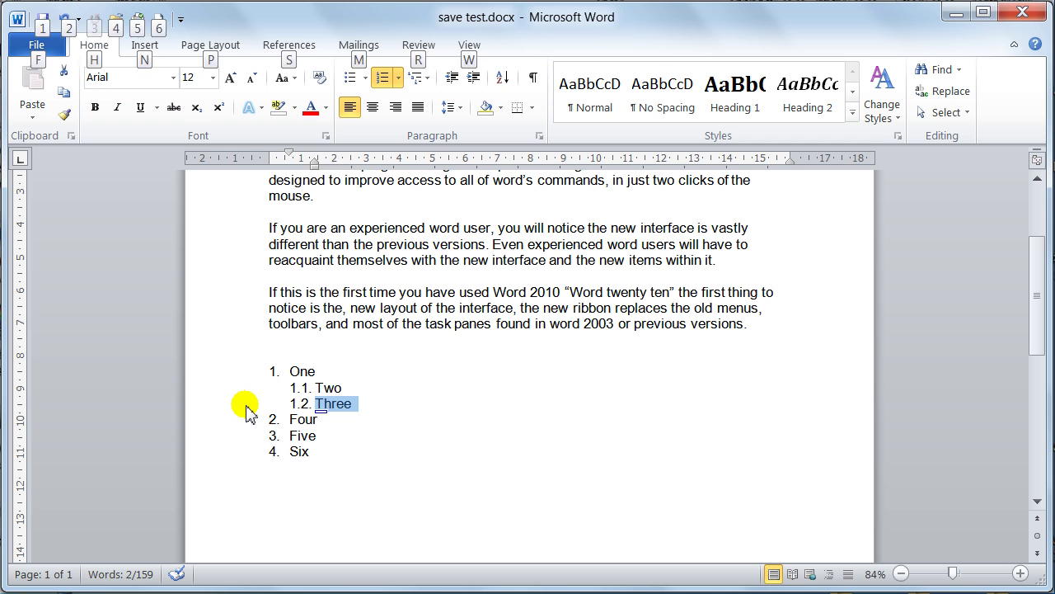
key("Tab")
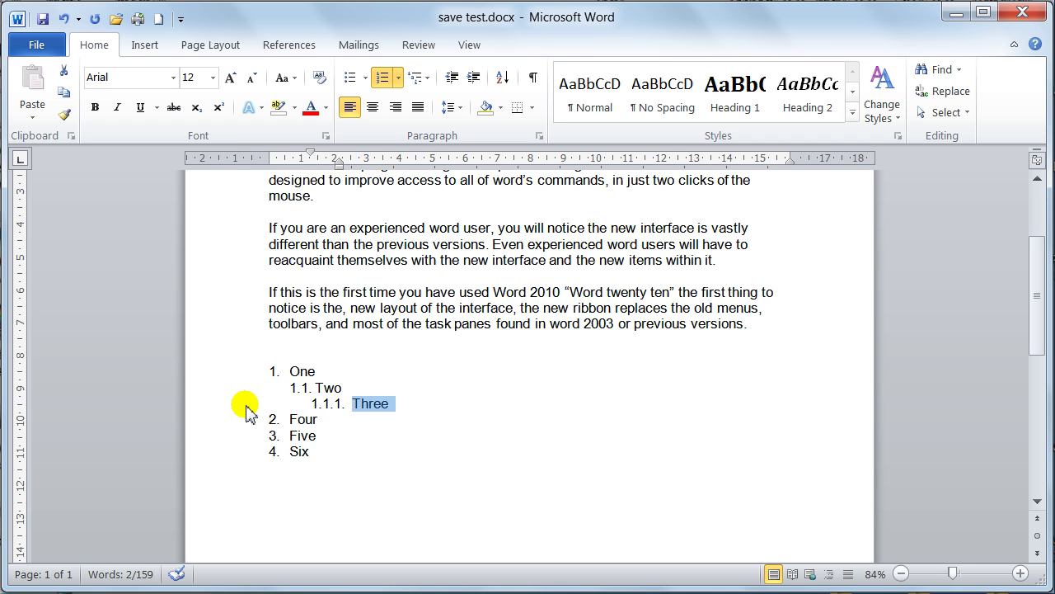
key("Tab")
key("Tab")
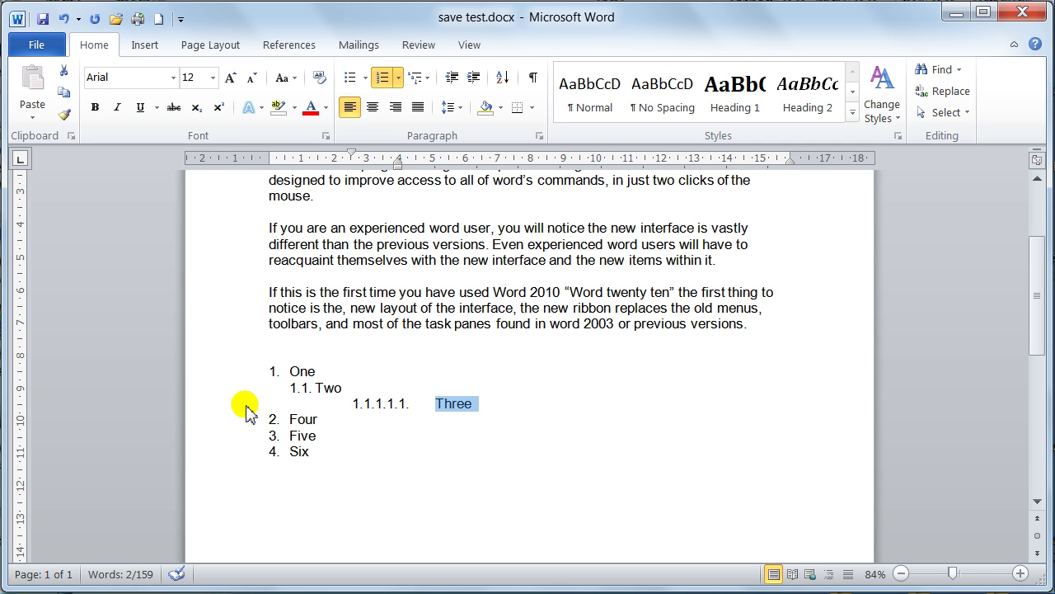
Step: Promote the item Three step by step to the top list level, and demote it by one level below One
key("shift+Tab")
key("shift+Tab")
key("shift+Tab")
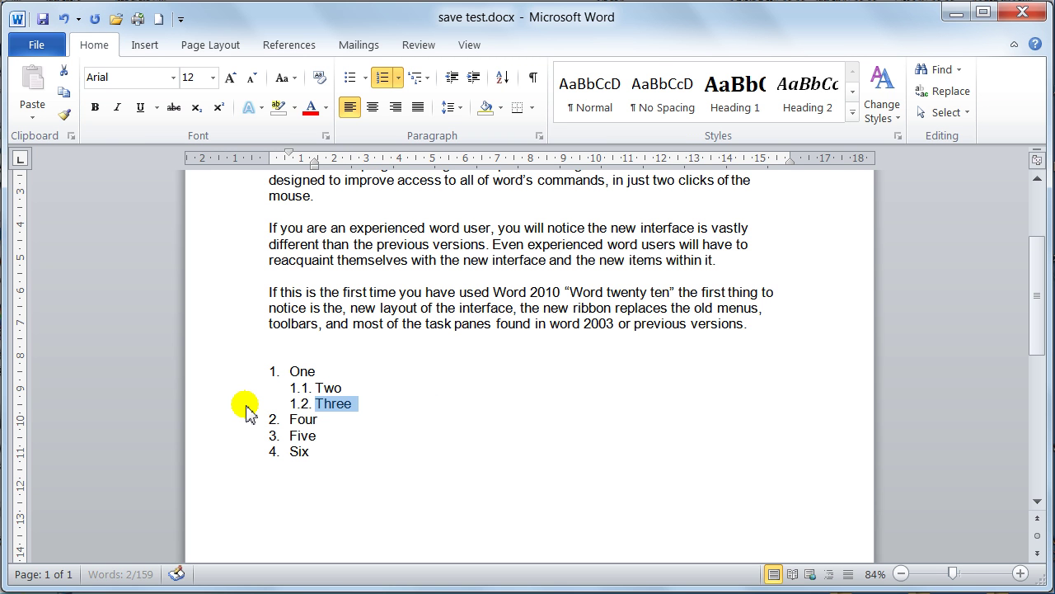
key("shift+Tab")
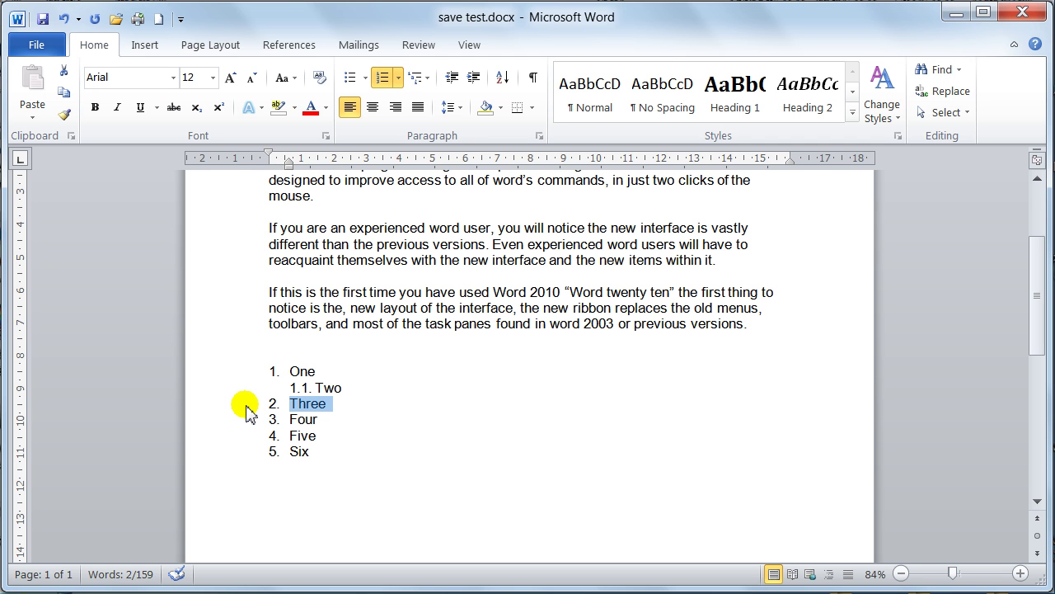
key("Tab")
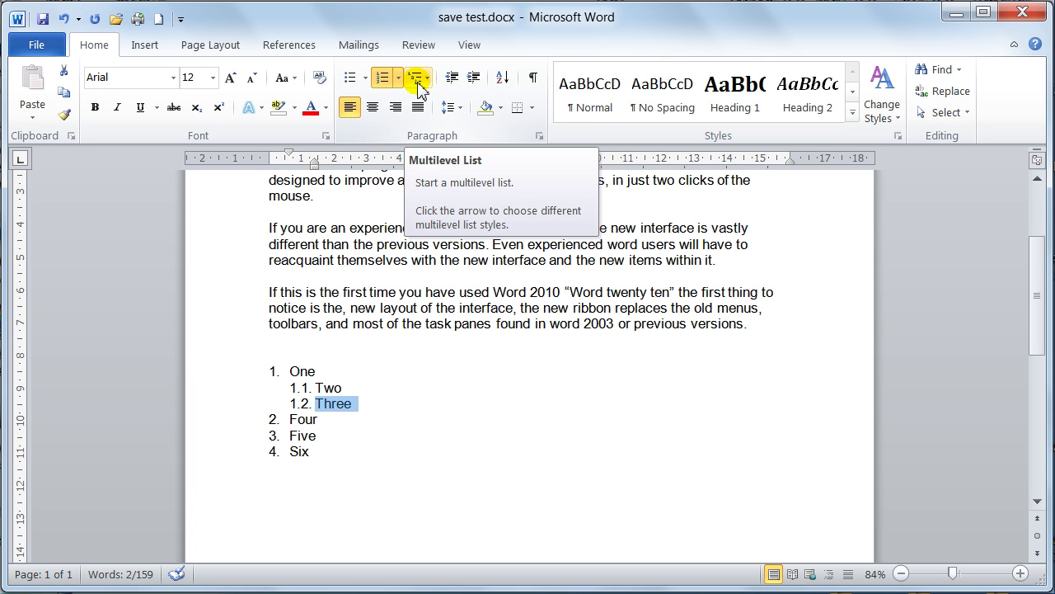
Step: Promote the items Two and Three together by one level to the top level of the list
left_click_drag(254, 387, 256, 408)
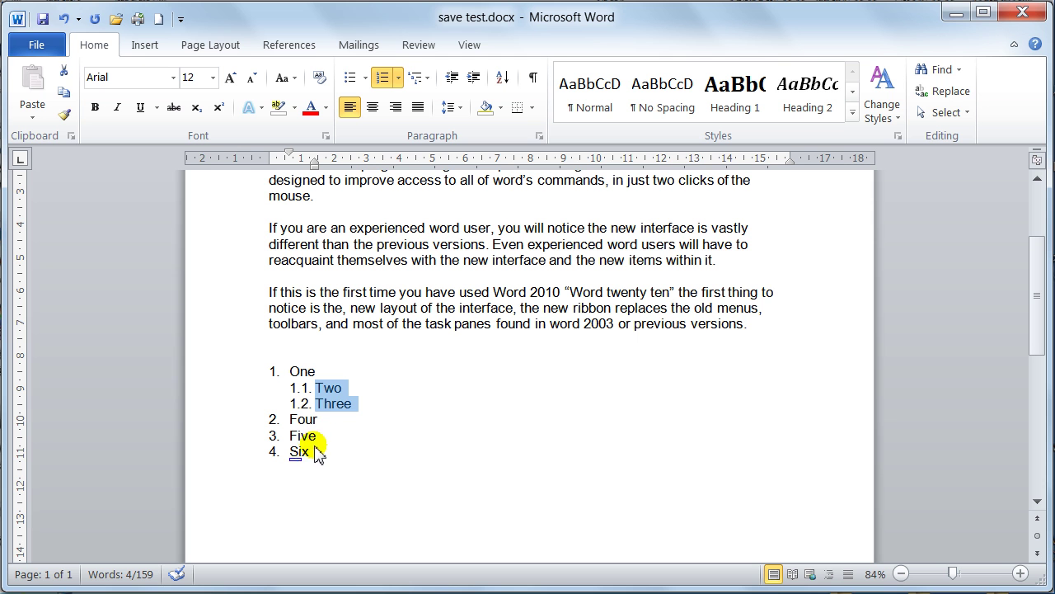
left_click_drag(328, 411, 310, 424)
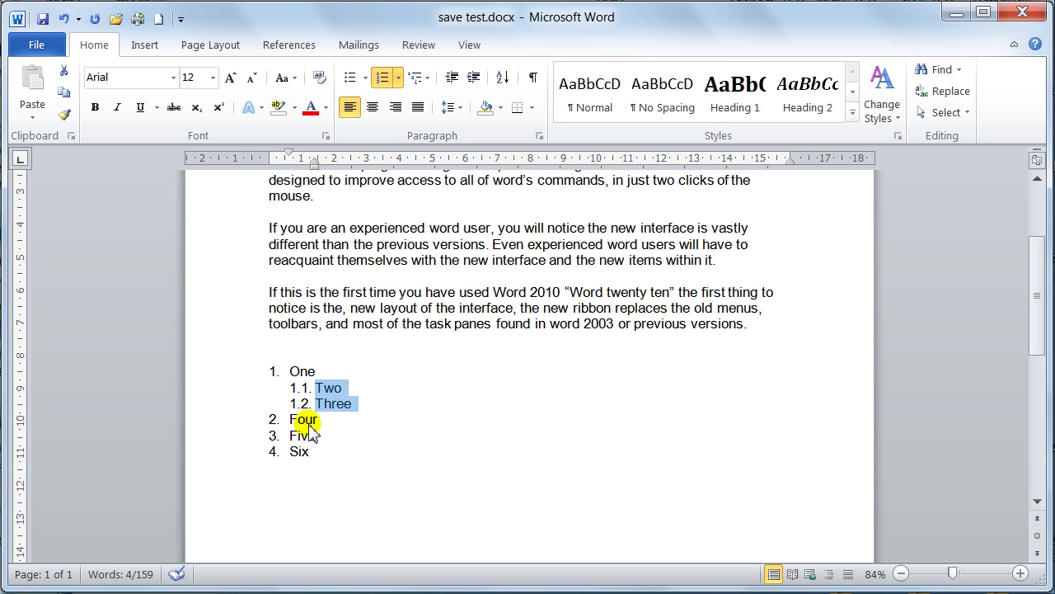
left_click_drag(311, 430, 300, 395)
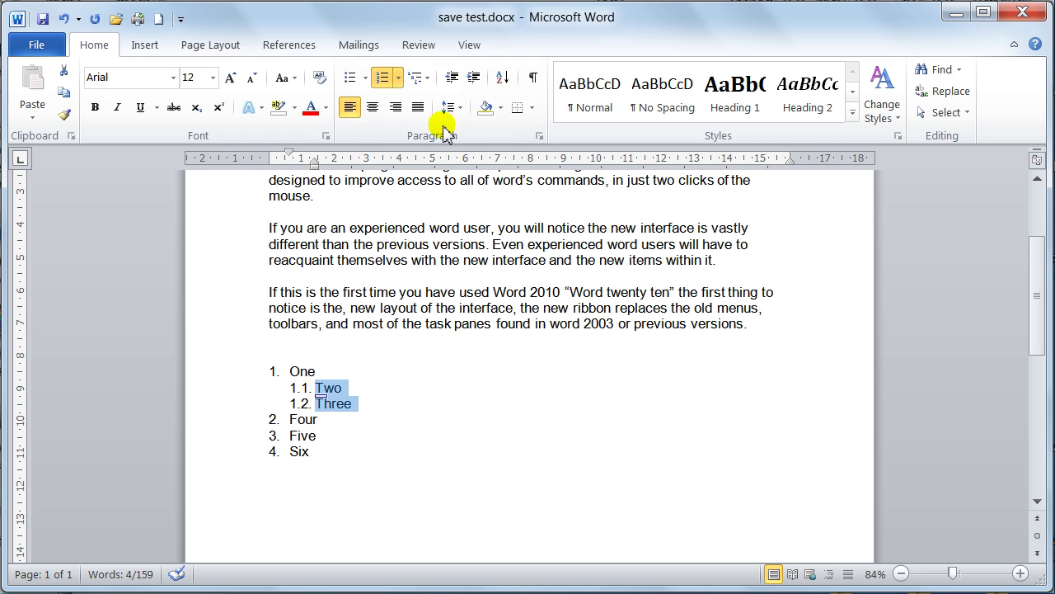
left_click(452, 80)
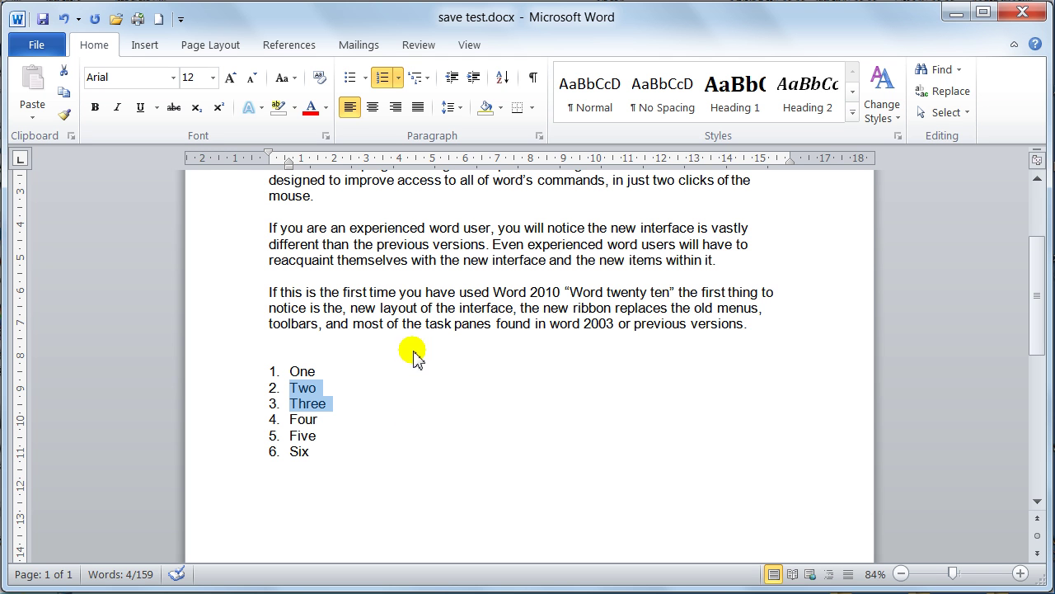
Step: Remove the numbering from Two and Three, and clear the numbering from all the lines One to Six
left_click(384, 77)
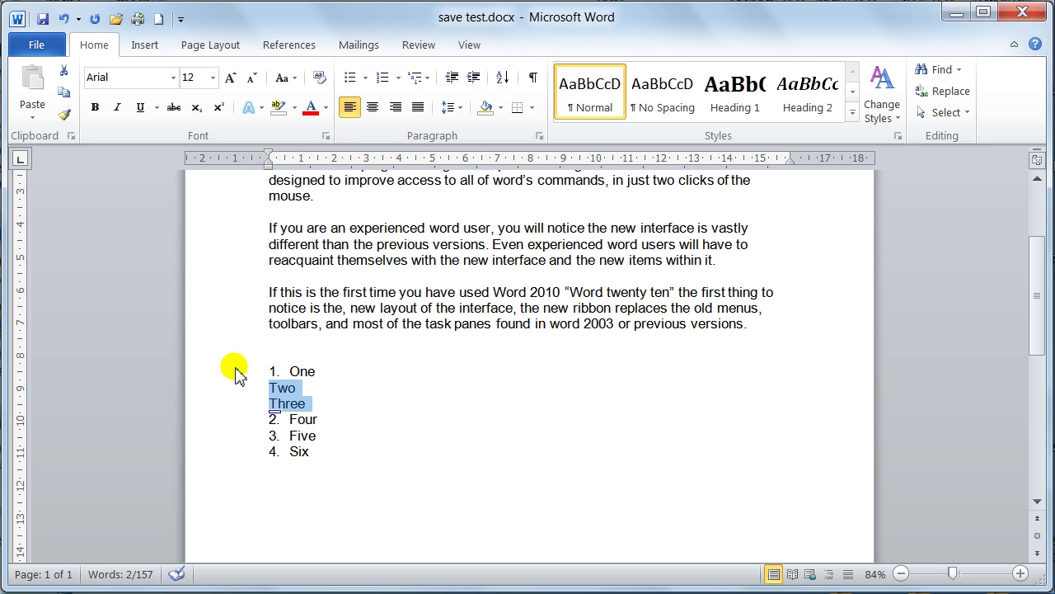
left_click_drag(235, 373, 229, 455)
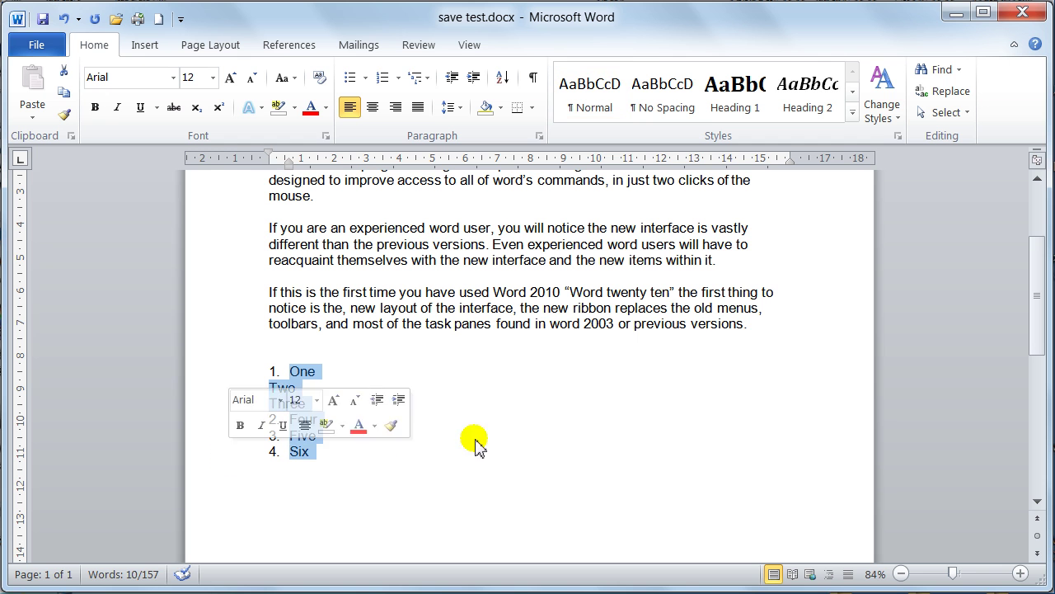
left_click(383, 80)
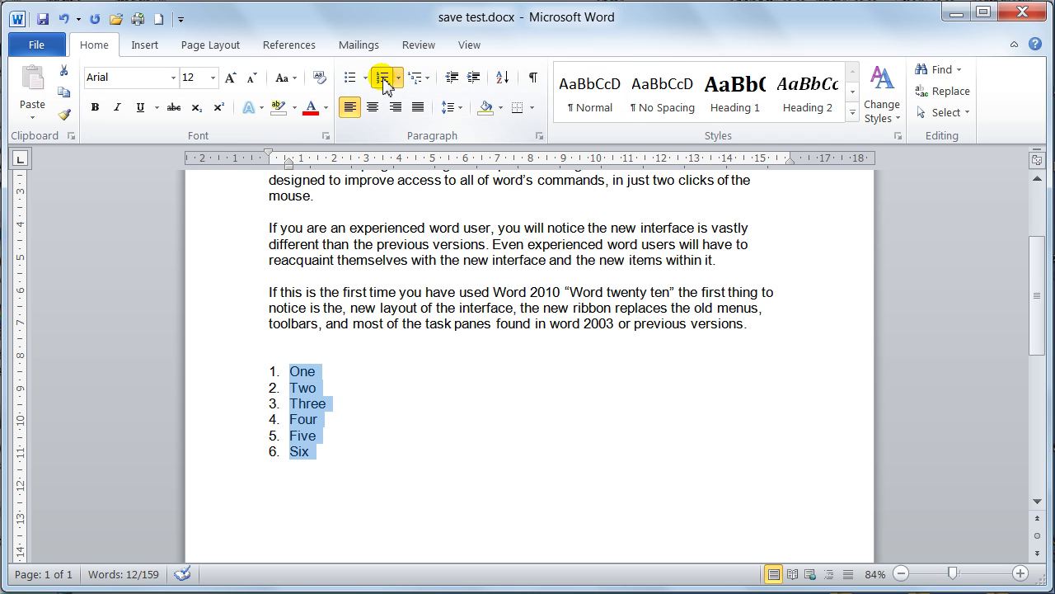
left_click(384, 80)
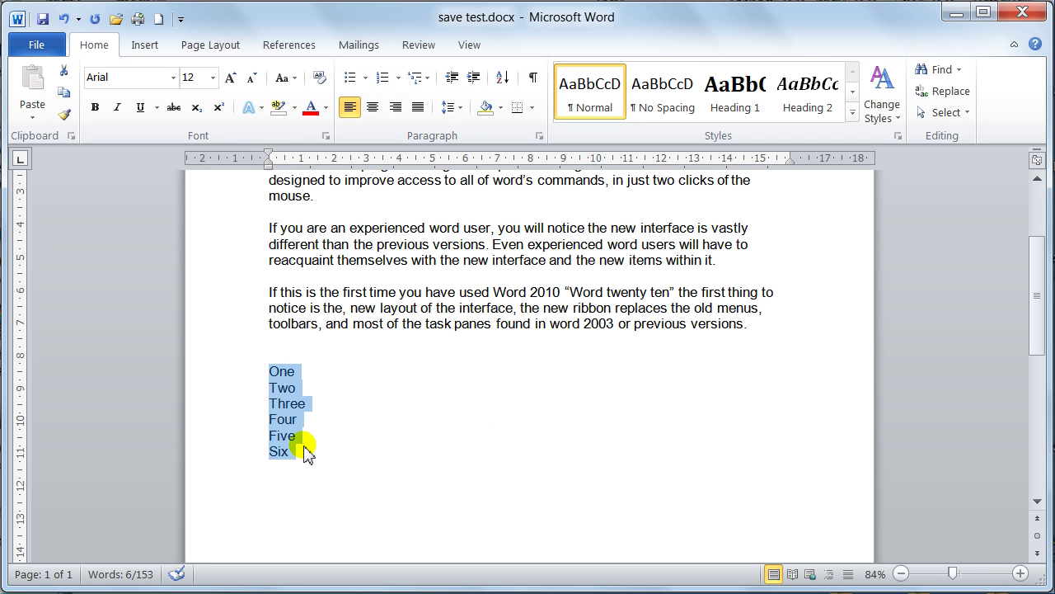
left_click(333, 463)
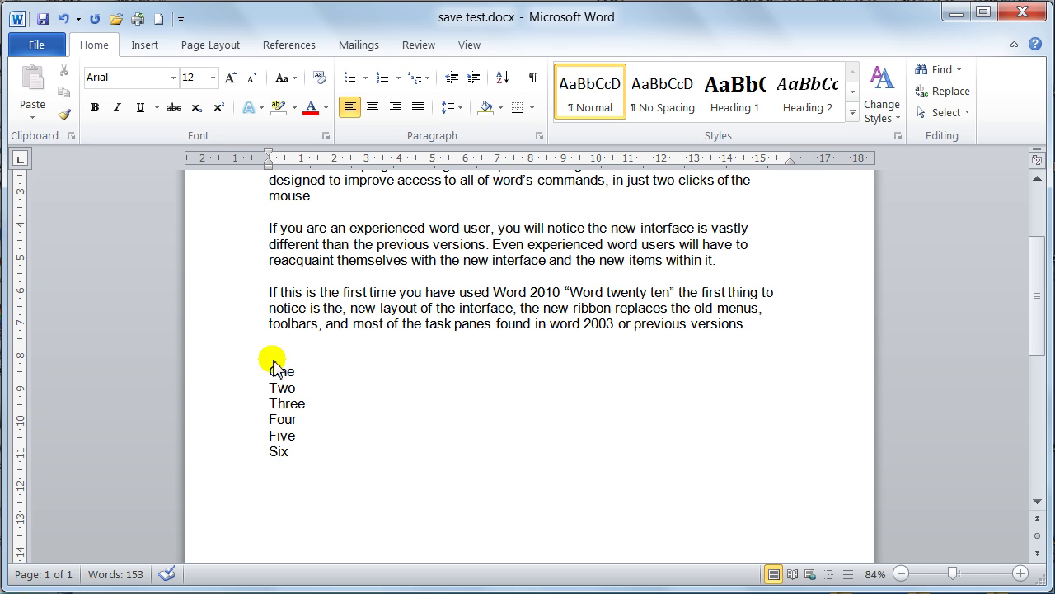